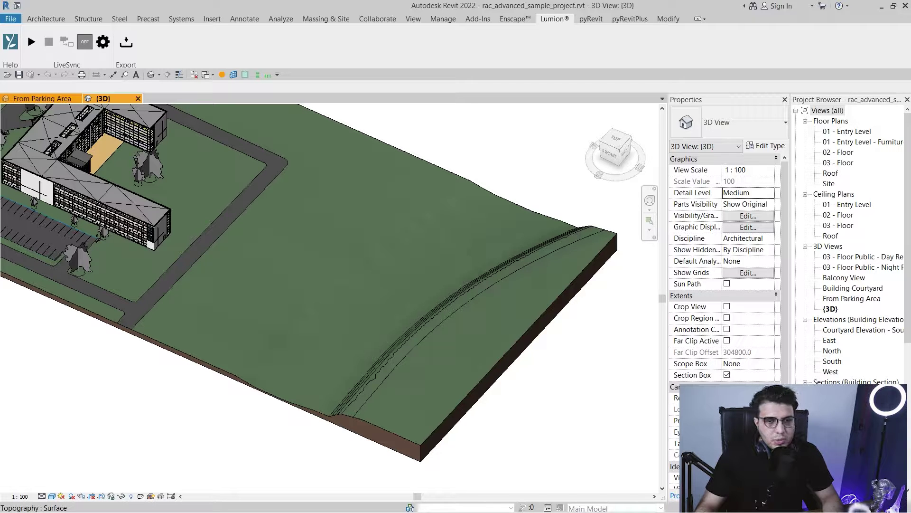
Examine the site model in the 3D view, from the whole terrain down to the trees around the parking area
{"action": "scroll", "coordinate": [448, 159], "scroll_direction": "down", "scroll_amount": 2}
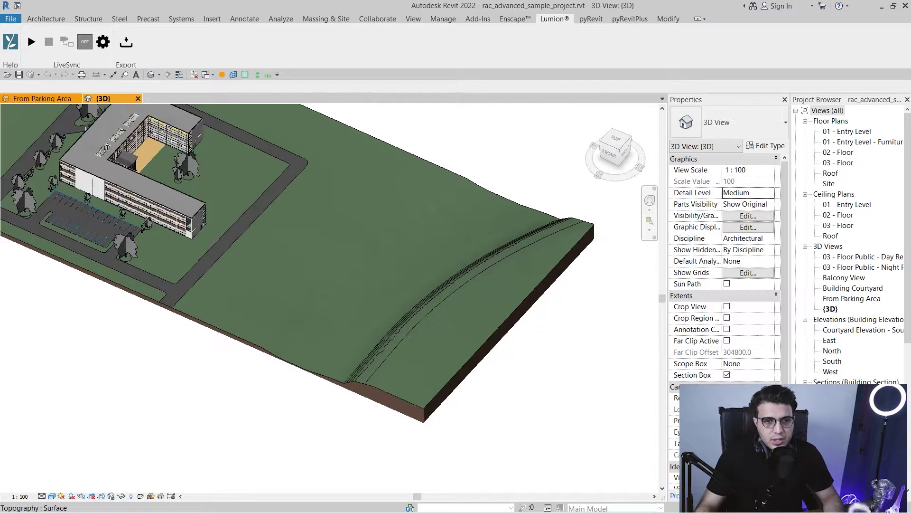
{"action": "middle_click_drag", "start_coordinate": [427, 190], "coordinate": [523, 227]}
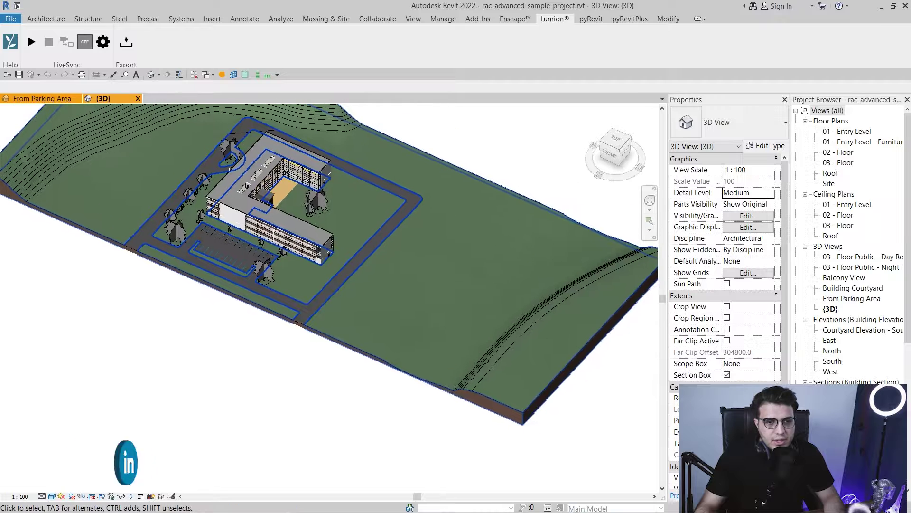
{"action": "middle_click_drag", "start_coordinate": [403, 228], "coordinate": [420, 241]}
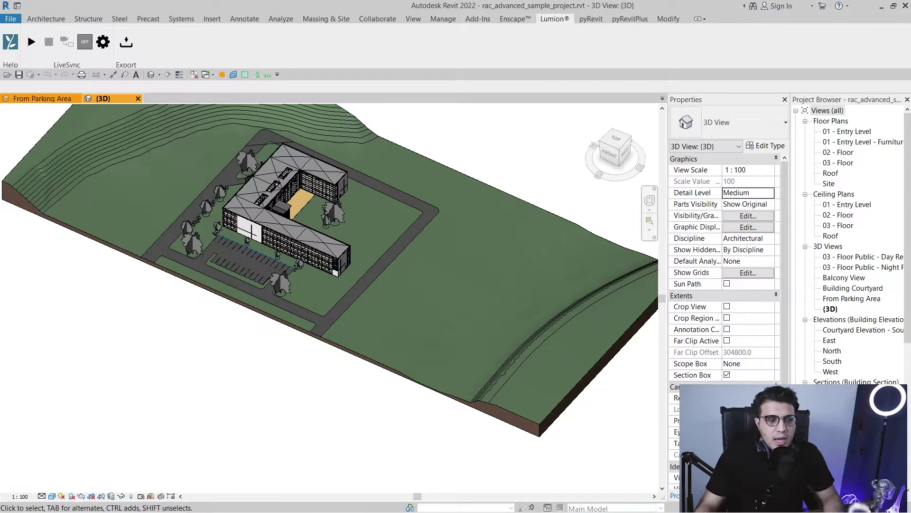
{"action": "scroll", "coordinate": [138, 42], "scroll_direction": "down", "scroll_amount": 1}
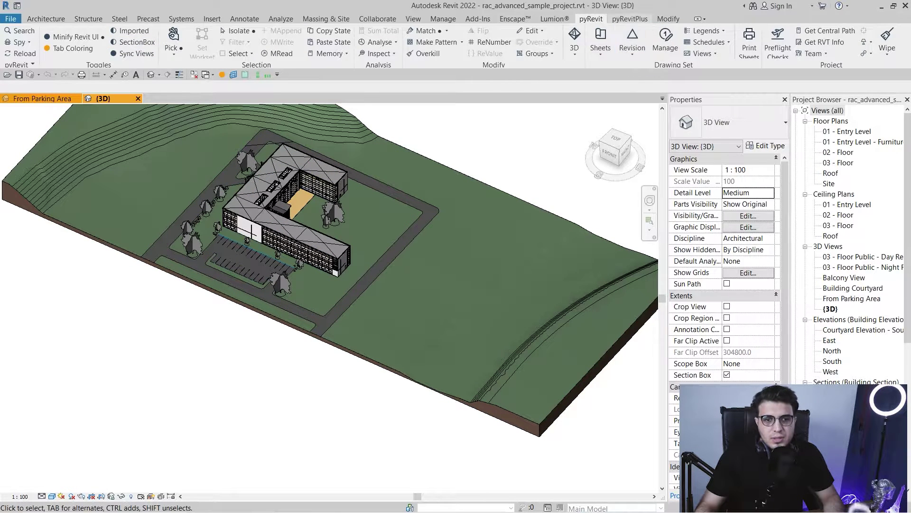
{"action": "left_click", "coordinate": [554, 19]}
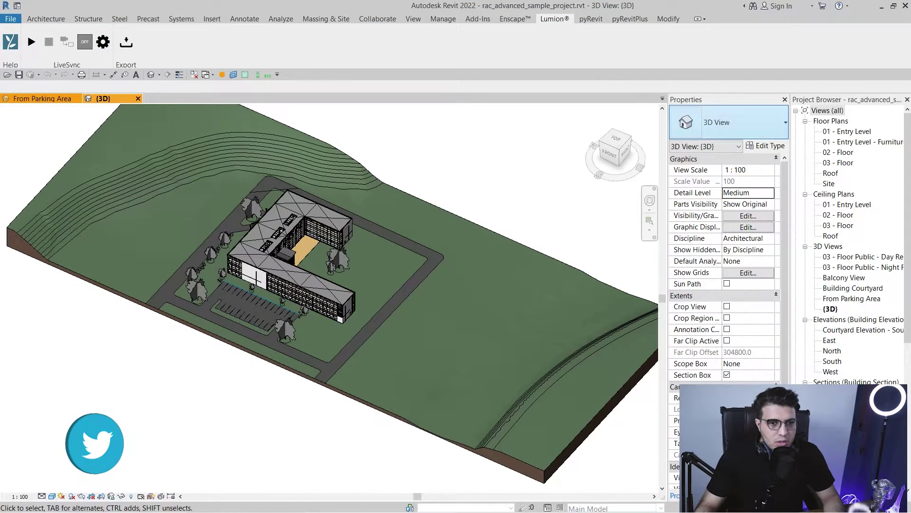
{"action": "scroll", "coordinate": [453, 116], "scroll_direction": "down", "scroll_amount": 2}
{"action": "middle_click_drag", "start_coordinate": [440, 226], "coordinate": [425, 261]}
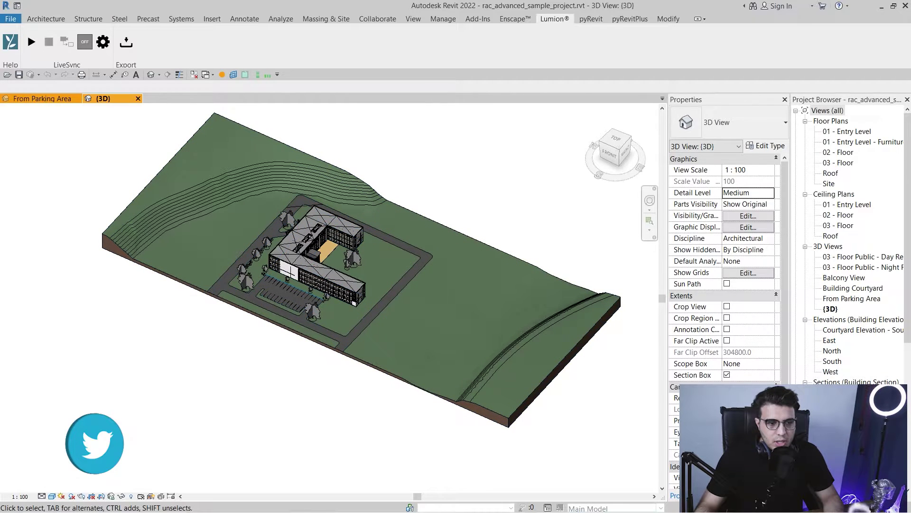
{"action": "scroll", "coordinate": [268, 295], "scroll_direction": "up", "scroll_amount": 4}
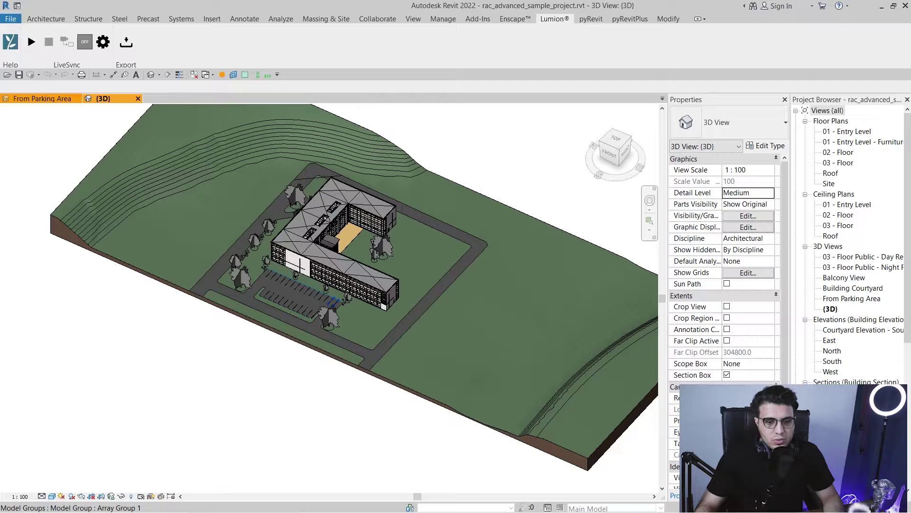
{"action": "scroll", "coordinate": [332, 312], "scroll_direction": "up", "scroll_amount": 5}
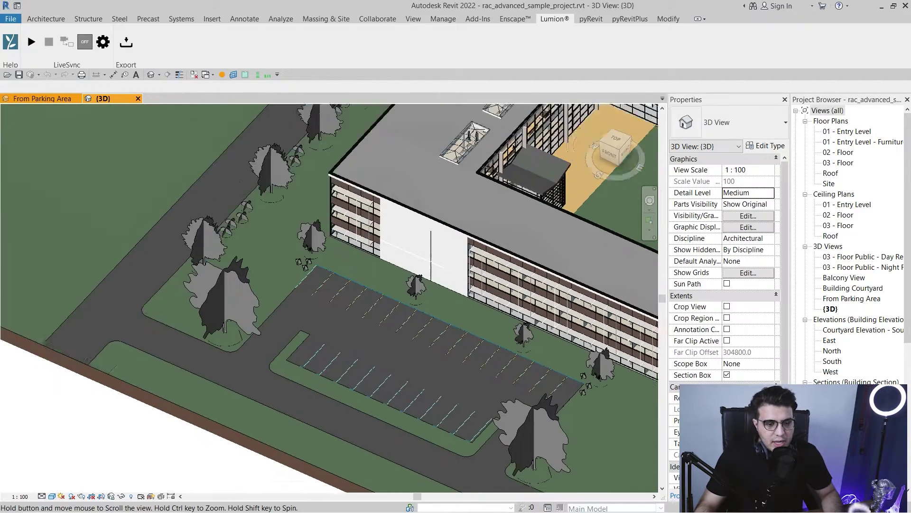
{"action": "middle_click_drag", "start_coordinate": [332, 312], "coordinate": [251, 273]}
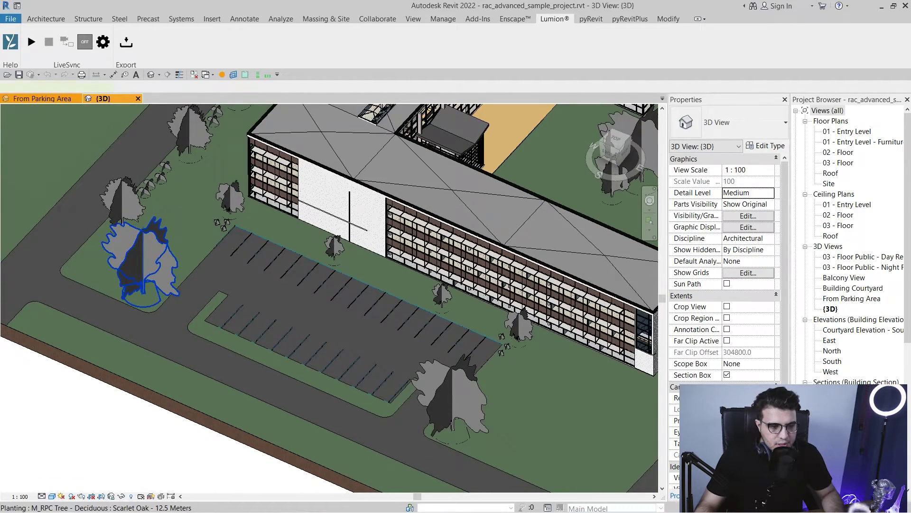
Select the large oak beside the parking entrance and look over the other trees, road and terrain around the building
{"action": "left_click", "coordinate": [146, 261]}
{"action": "middle_click_drag", "start_coordinate": [232, 198], "coordinate": [111, 298]}
{"action": "scroll", "coordinate": [322, 336], "scroll_direction": "down", "scroll_amount": 2}
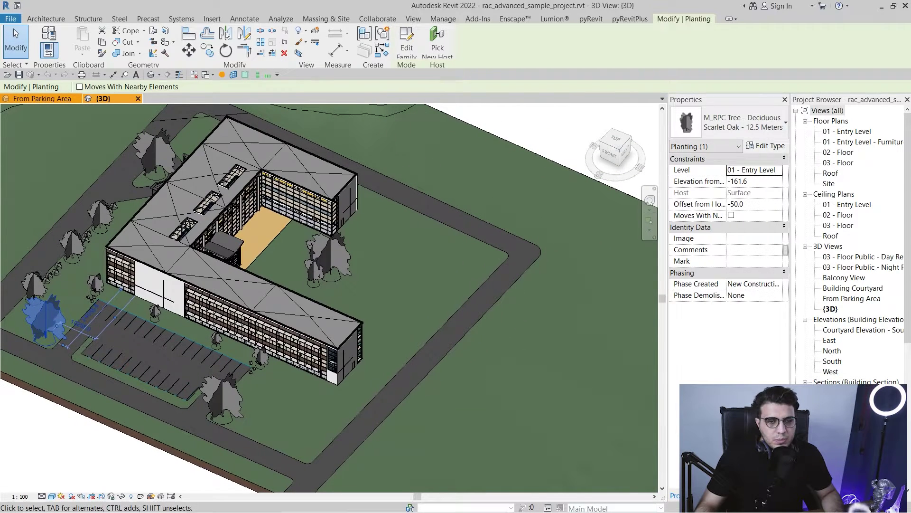
{"action": "scroll", "coordinate": [223, 370], "scroll_direction": "down", "scroll_amount": 3}
{"action": "scroll", "coordinate": [223, 368], "scroll_direction": "up", "scroll_amount": 2}
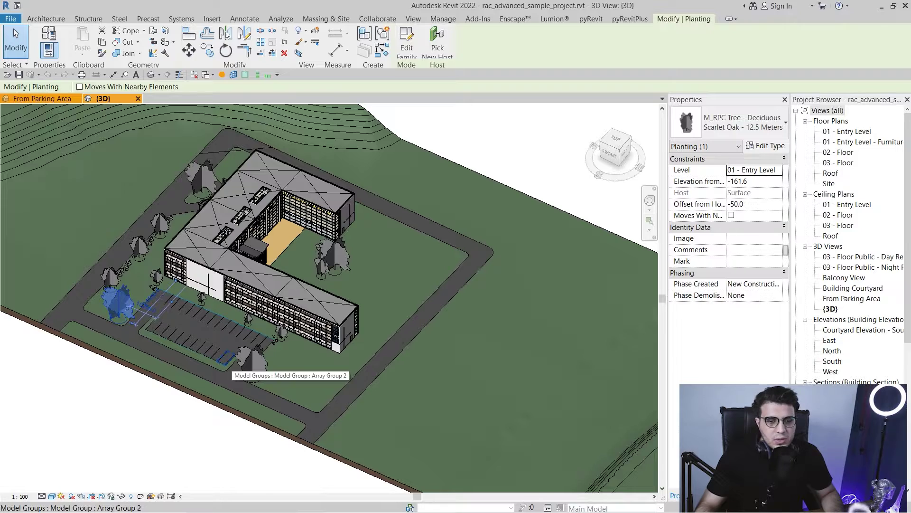
{"action": "scroll", "coordinate": [159, 358], "scroll_direction": "up", "scroll_amount": 2}
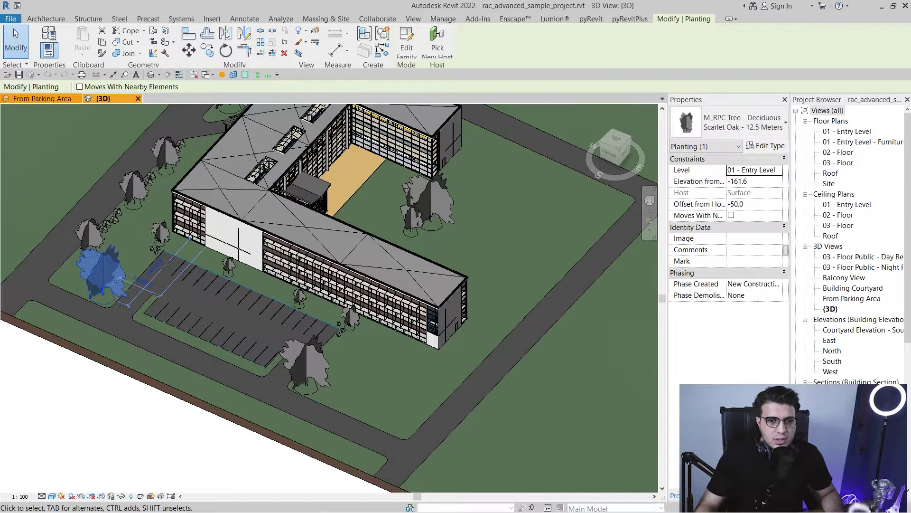
{"action": "scroll", "coordinate": [205, 381], "scroll_direction": "down", "scroll_amount": 2}
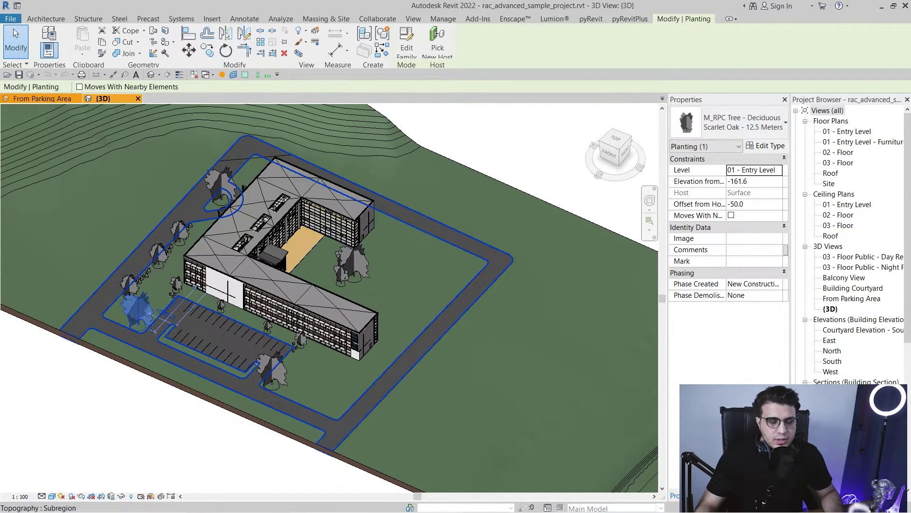
{"action": "scroll", "coordinate": [143, 368], "scroll_direction": "up", "scroll_amount": 2}
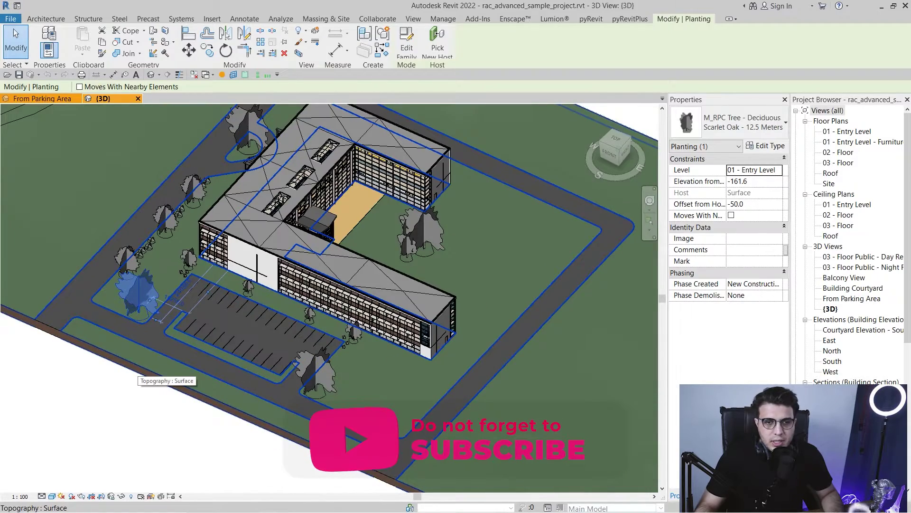
{"action": "scroll", "coordinate": [164, 334], "scroll_direction": "down", "scroll_amount": 3}
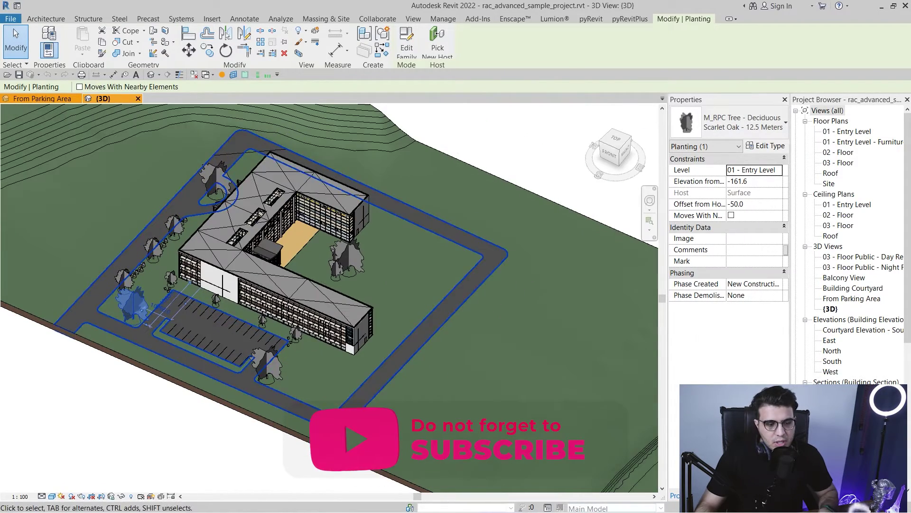
Hide the whole planting category in the 3D view, using the large oak at the far end of the parking area
{"action": "scroll", "coordinate": [234, 344], "scroll_direction": "up", "scroll_amount": 4}
{"action": "scroll", "coordinate": [142, 358], "scroll_direction": "down", "scroll_amount": 1}
{"action": "middle_click_drag", "start_coordinate": [142, 358], "coordinate": [241, 310]}
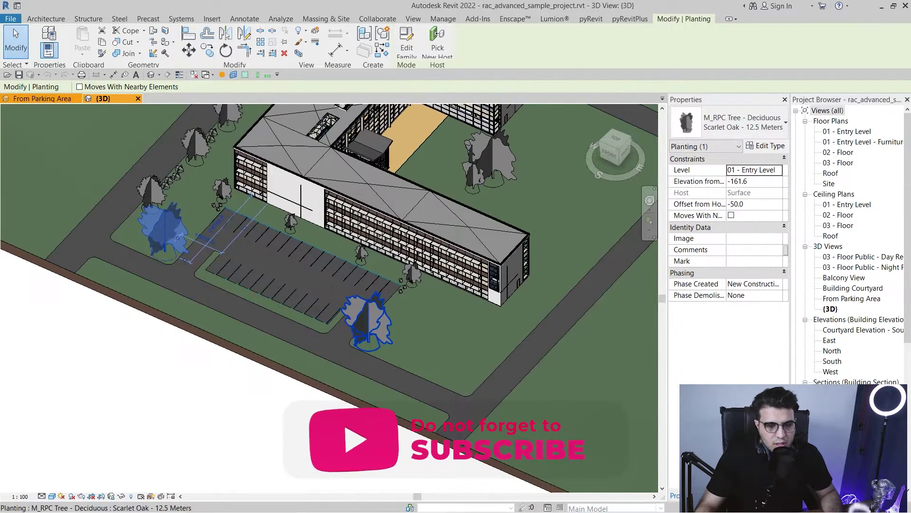
{"action": "left_click", "coordinate": [370, 323]}
{"action": "right_click", "coordinate": [370, 317]}
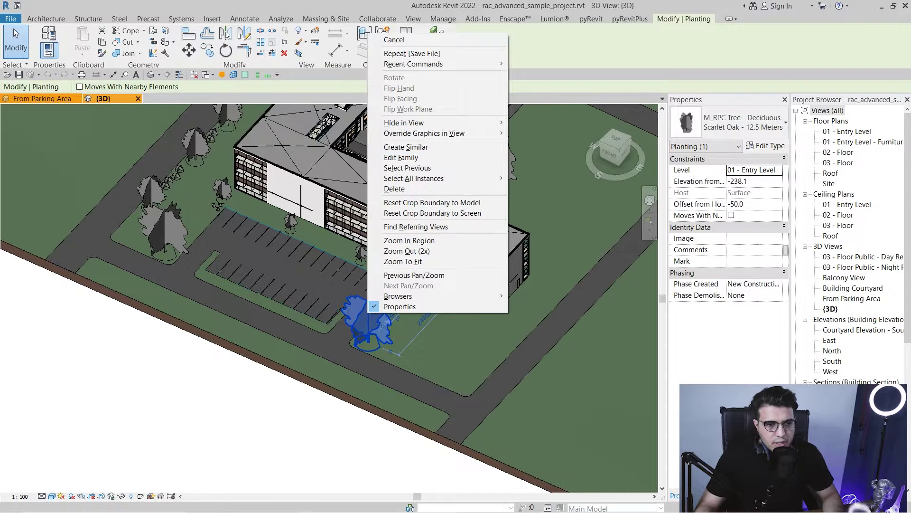
{"action": "mouse_move", "coordinate": [403, 122]}
{"action": "left_click", "coordinate": [536, 133]}
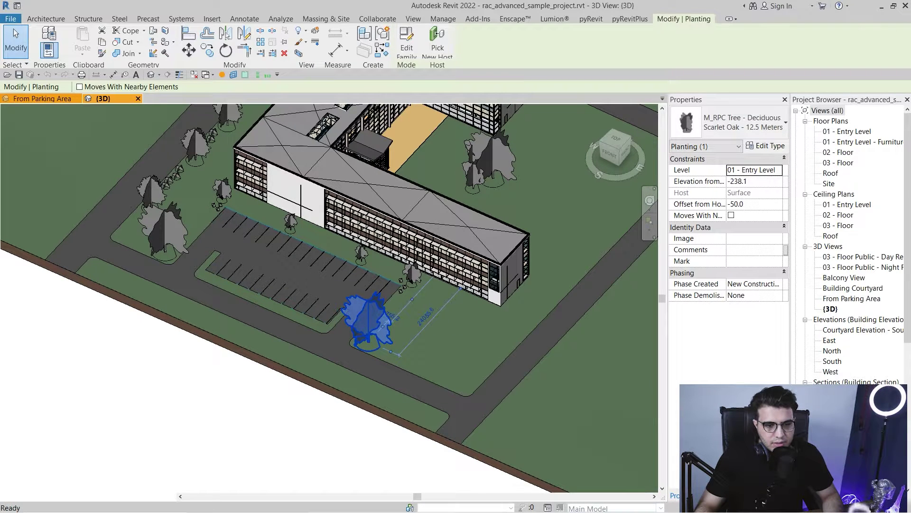
Delete the topography surface beneath the building from the 3D view
{"action": "scroll", "coordinate": [249, 321], "scroll_direction": "down", "scroll_amount": 3}
{"action": "middle_click_drag", "start_coordinate": [249, 320], "coordinate": [190, 401]}
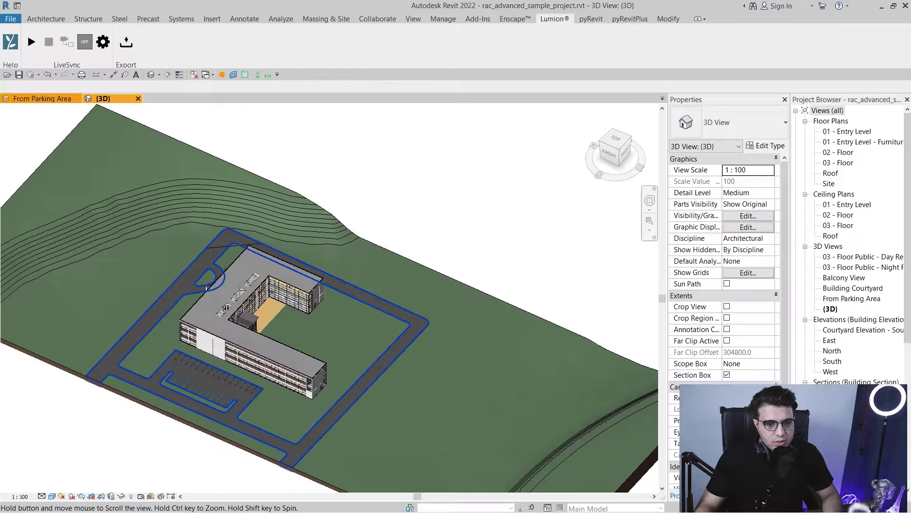
{"action": "scroll", "coordinate": [421, 231], "scroll_direction": "down", "scroll_amount": 3}
{"action": "middle_click_drag", "start_coordinate": [422, 259], "coordinate": [335, 268]}
{"action": "middle_click_drag", "start_coordinate": [260, 341], "coordinate": [334, 308], "text": "shift"}
{"action": "scroll", "coordinate": [237, 308], "scroll_direction": "up", "scroll_amount": 3}
{"action": "left_click", "coordinate": [161, 288]}
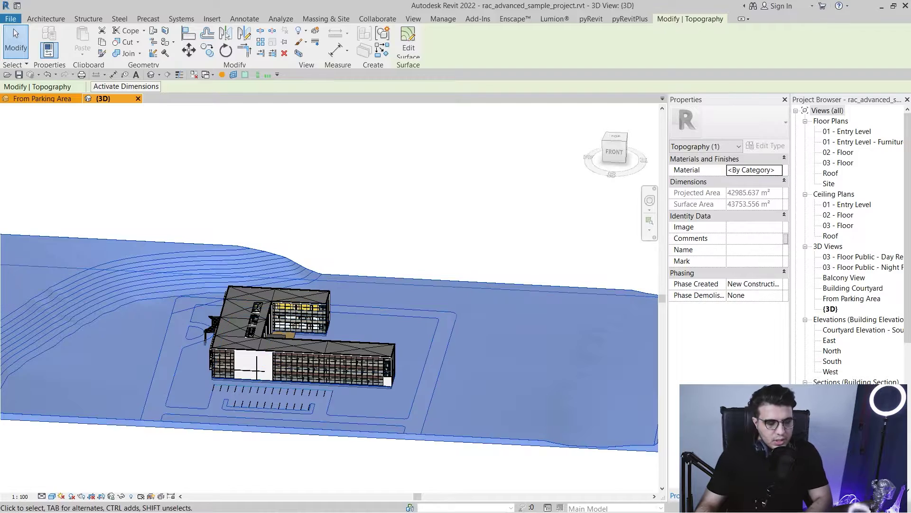
{"action": "key", "text": "Delete"}
Try to delete the parking-line groups in front of the building, and undo the deletion
{"action": "scroll", "coordinate": [244, 405], "scroll_direction": "up", "scroll_amount": 3}
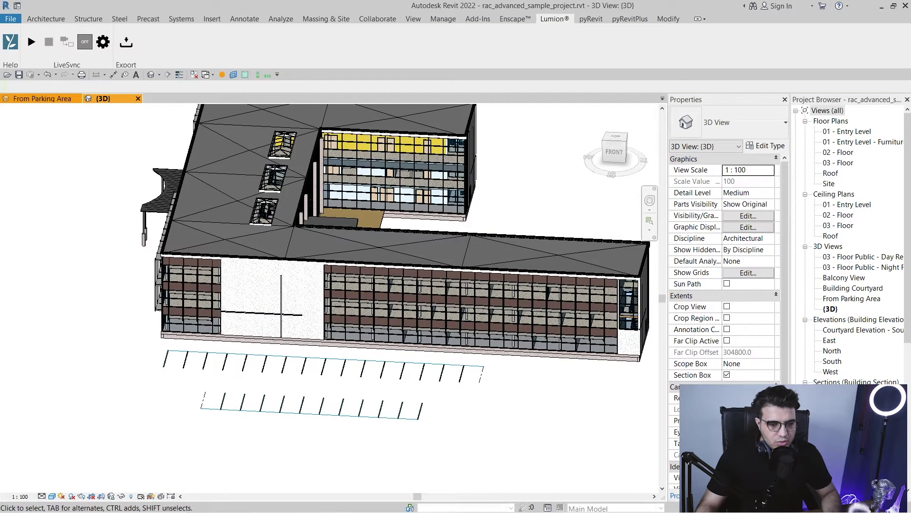
{"action": "middle_click_drag", "start_coordinate": [244, 406], "coordinate": [269, 445], "text": "shift"}
{"action": "middle_click_drag", "start_coordinate": [269, 446], "coordinate": [221, 352]}
{"action": "left_click_drag", "start_coordinate": [492, 300], "coordinate": [134, 418]}
{"action": "key", "text": "Escape"}
{"action": "left_click_drag", "start_coordinate": [124, 316], "coordinate": [503, 411]}
{"action": "key", "text": "Delete"}
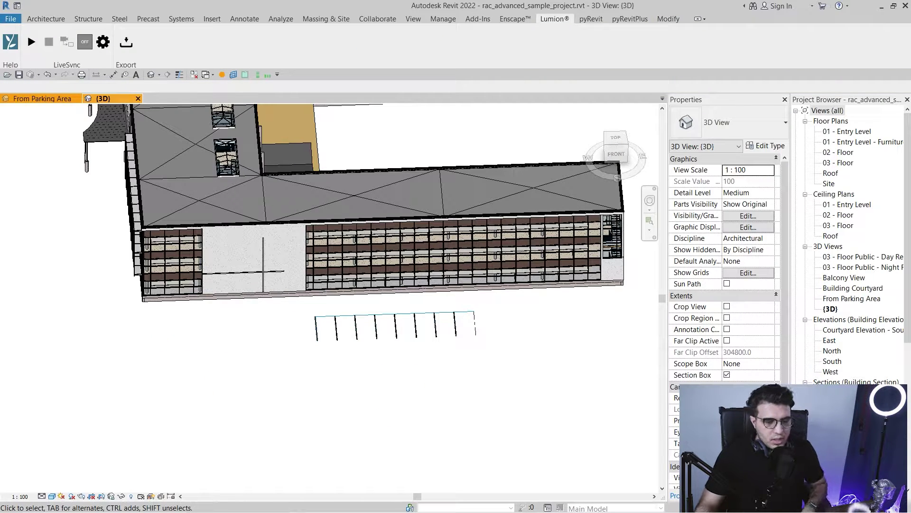
{"action": "key", "text": "ctrl+z"}
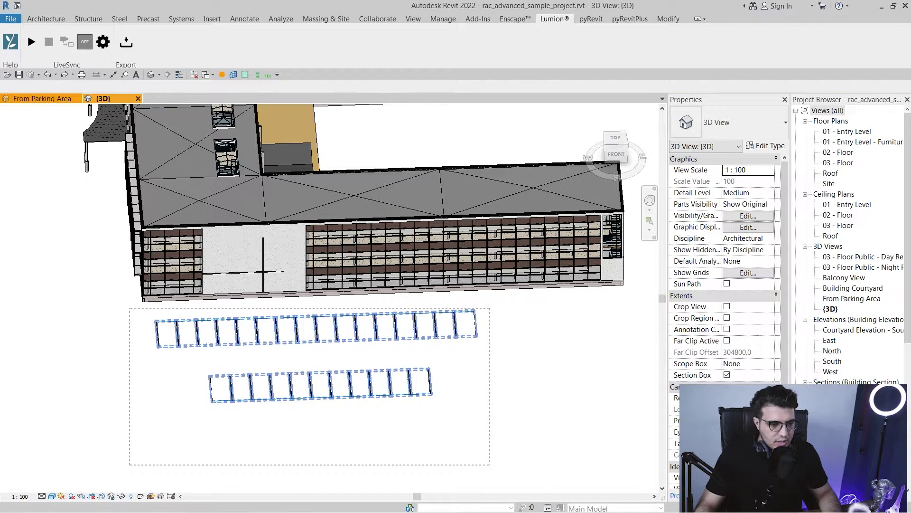
Hide both rows of parking-line groups in the 3D view as individual elements
{"action": "right_click", "coordinate": [274, 144]}
{"action": "mouse_move", "coordinate": [332, 187]}
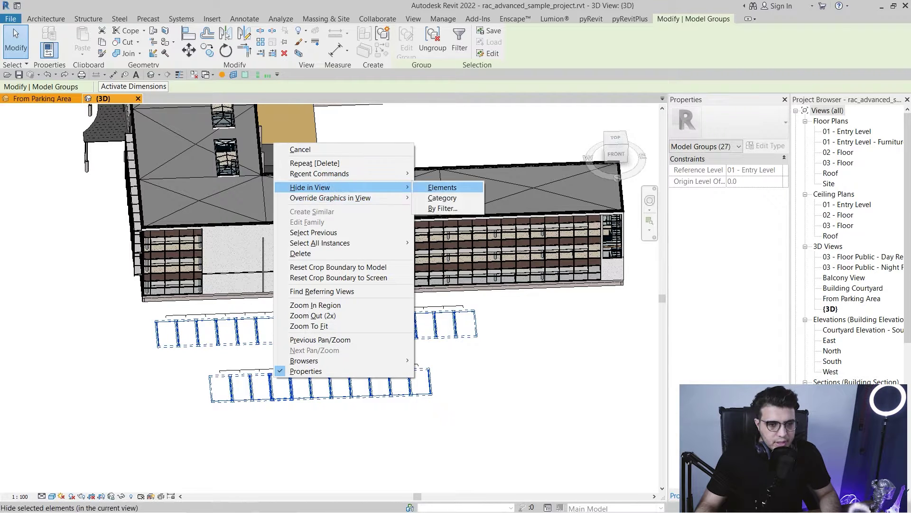
{"action": "left_click", "coordinate": [442, 187]}
{"action": "scroll", "coordinate": [57, 328], "scroll_direction": "down", "scroll_amount": 2}
{"action": "middle_click_drag", "start_coordinate": [57, 327], "coordinate": [176, 294]}
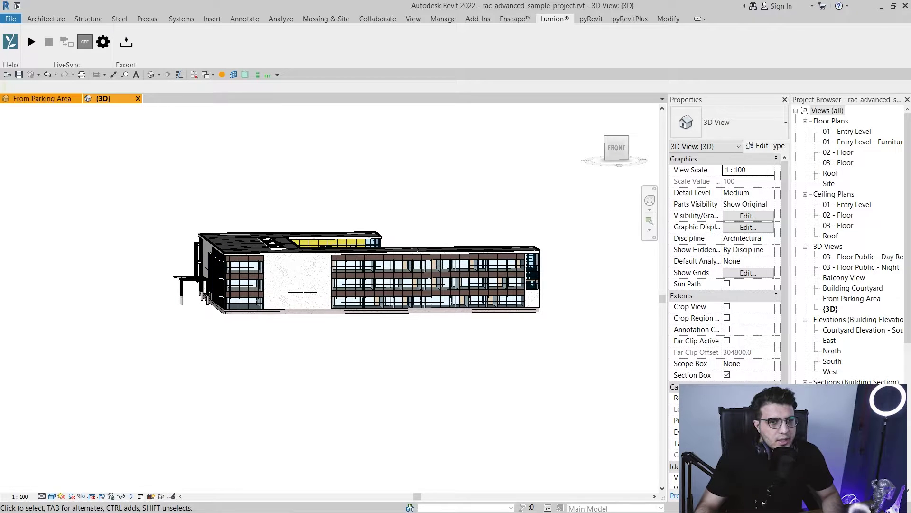
{"action": "middle_click_drag", "start_coordinate": [356, 271], "coordinate": [315, 270]}
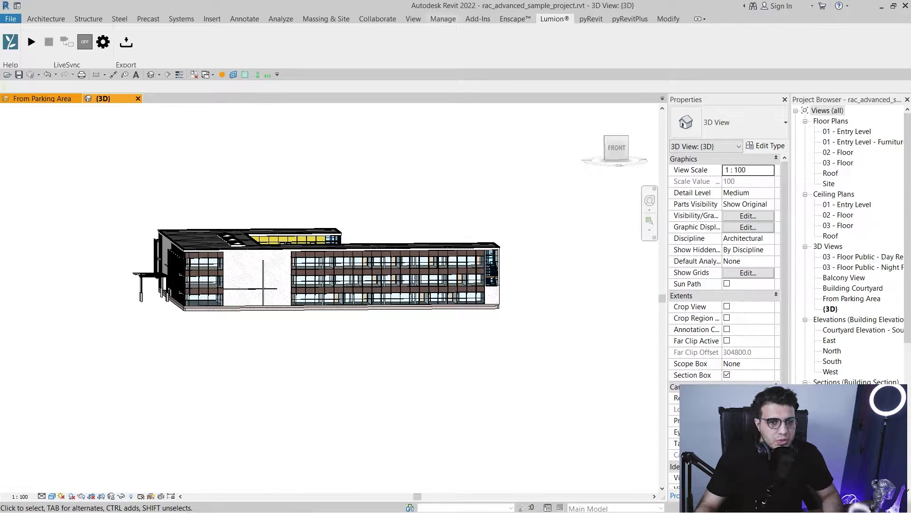
{"action": "left_click", "coordinate": [443, 19]}
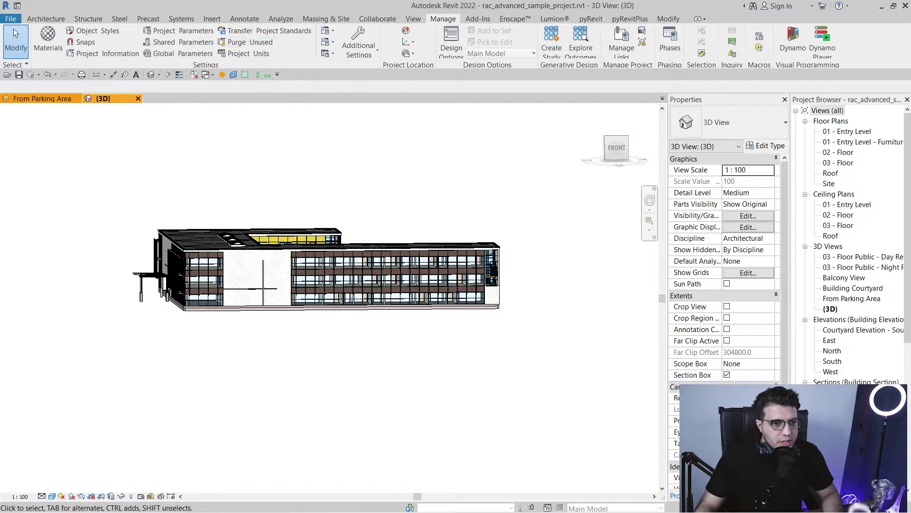
{"action": "left_click", "coordinate": [246, 42]}
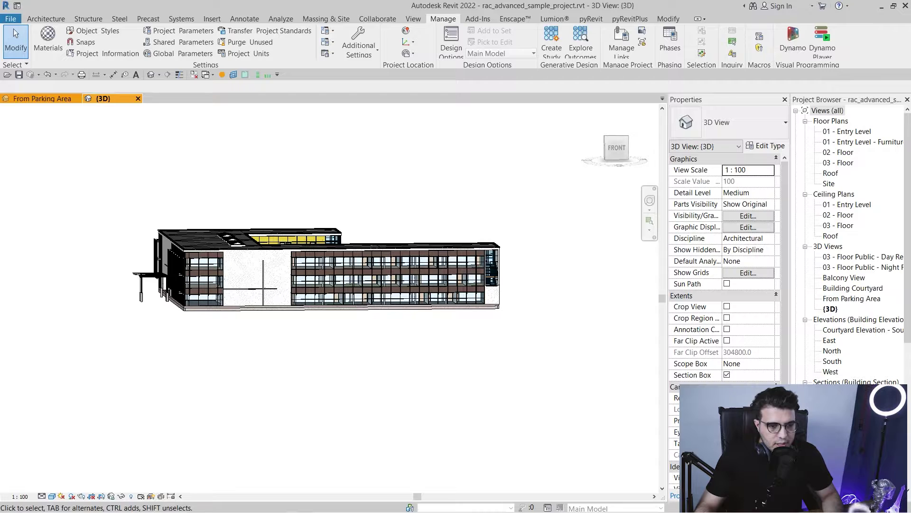
{"action": "middle_click_drag", "start_coordinate": [266, 290], "coordinate": [293, 296]}
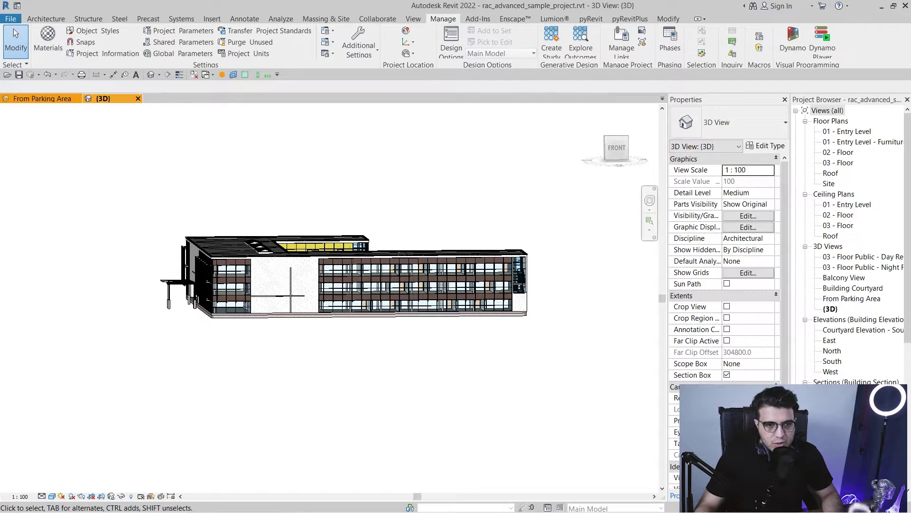
Check the Lumion export options for the building model and close them without exporting
{"action": "left_click", "coordinate": [555, 19]}
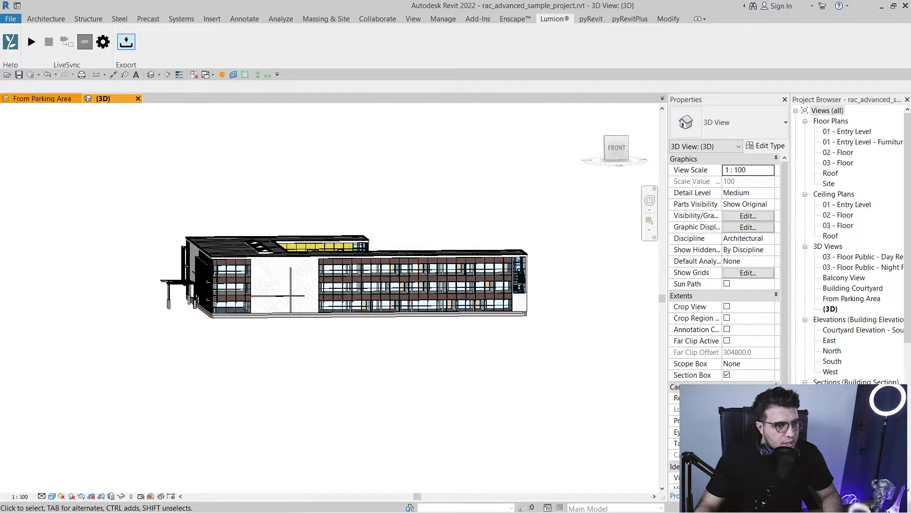
{"action": "left_click", "coordinate": [126, 42]}
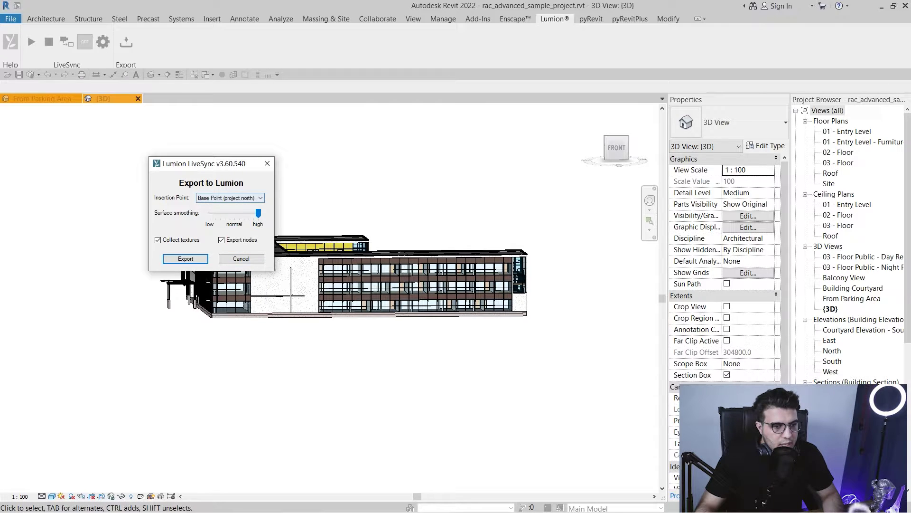
{"action": "left_click", "coordinate": [267, 164]}
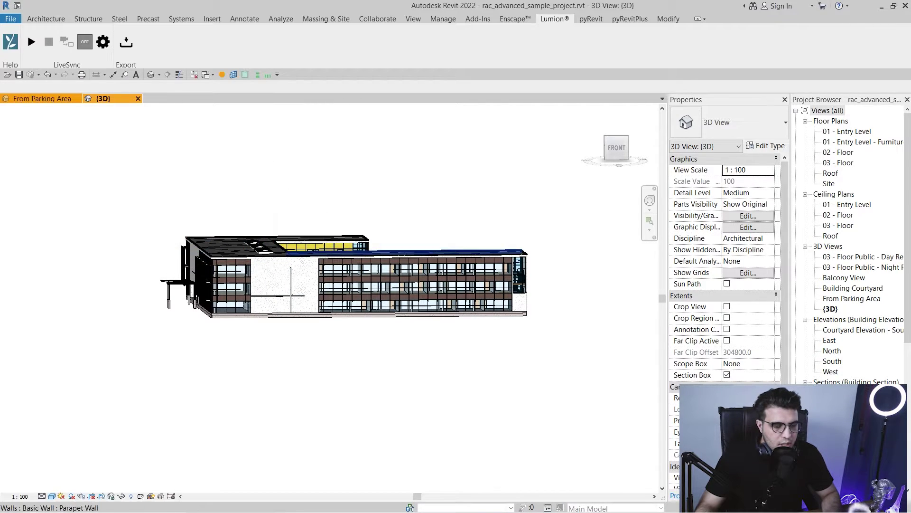
Open the Site floor plan and bring the building and parking area into view
{"action": "middle_click_drag", "start_coordinate": [303, 254], "coordinate": [266, 270]}
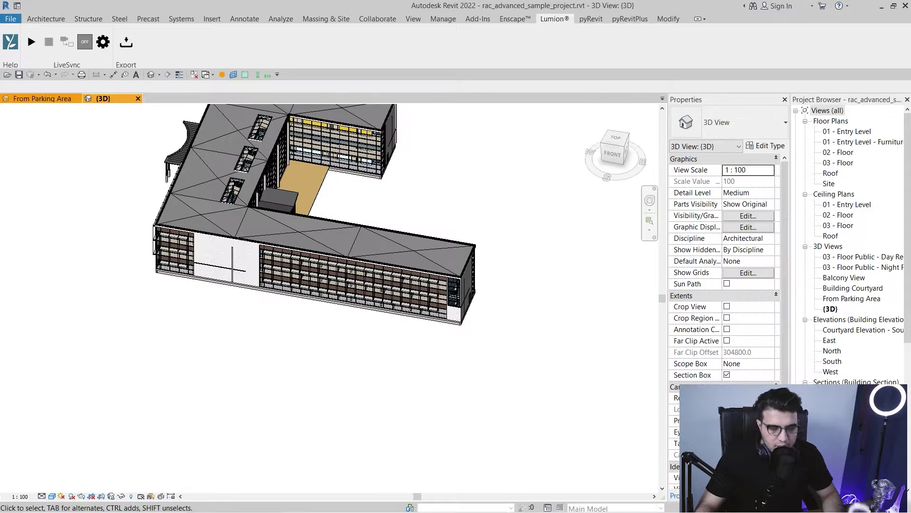
{"action": "middle_click_drag", "start_coordinate": [294, 228], "coordinate": [271, 270]}
{"action": "double_click", "coordinate": [829, 184]}
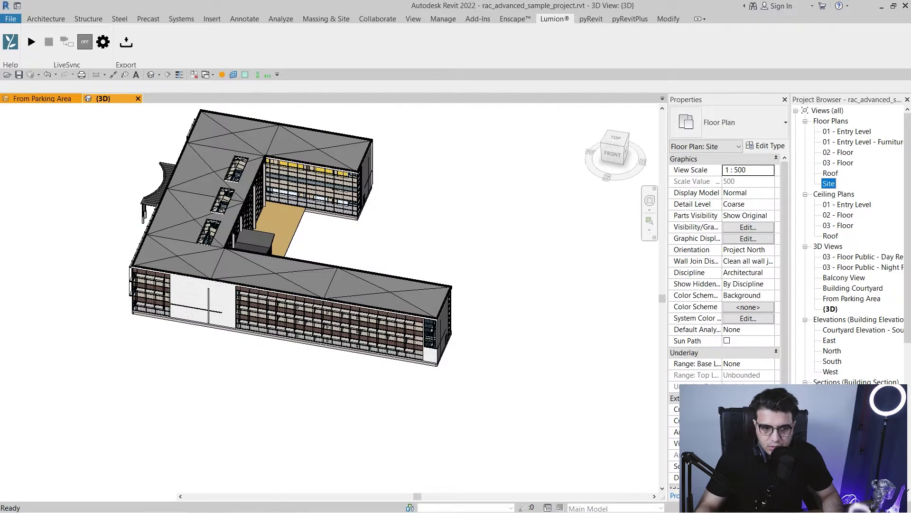
{"action": "middle_click_drag", "start_coordinate": [183, 327], "coordinate": [298, 295]}
{"action": "scroll", "coordinate": [298, 296], "scroll_direction": "up", "scroll_amount": 7}
{"action": "scroll", "coordinate": [410, 427], "scroll_direction": "down", "scroll_amount": 6}
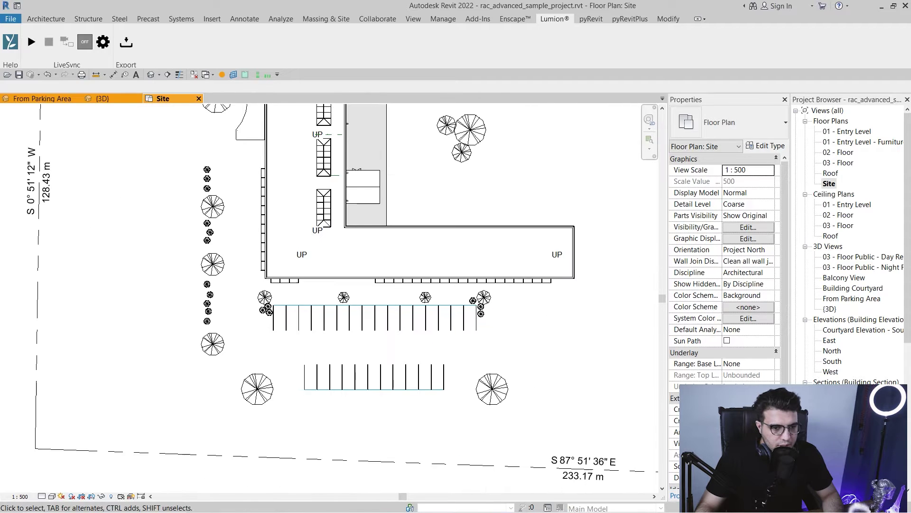
{"action": "middle_click_drag", "start_coordinate": [527, 465], "coordinate": [417, 304]}
{"action": "scroll", "coordinate": [458, 359], "scroll_direction": "down", "scroll_amount": 3}
{"action": "middle_click_drag", "start_coordinate": [459, 359], "coordinate": [459, 409]}
{"action": "scroll", "coordinate": [411, 337], "scroll_direction": "up", "scroll_amount": 3}
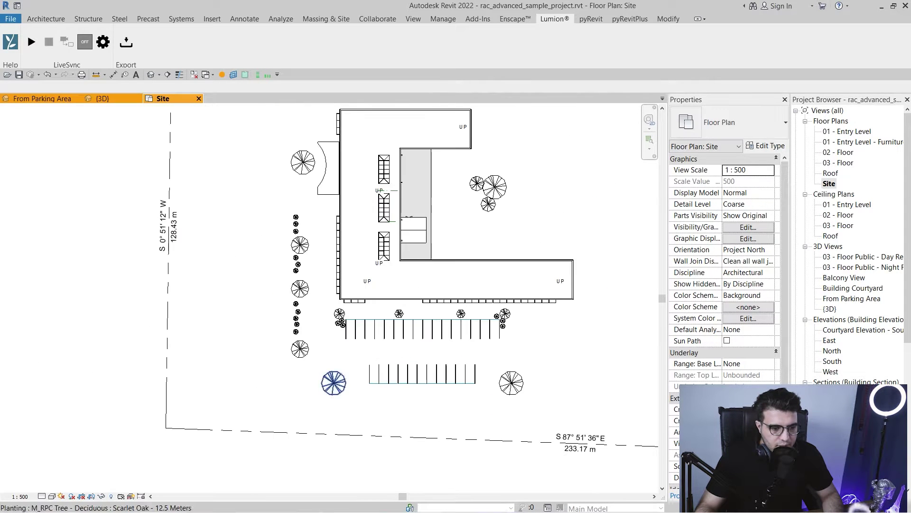
Reveal the hidden elements in the 3D view and examine the base point and survey point markers
{"action": "left_click", "coordinate": [102, 98]}
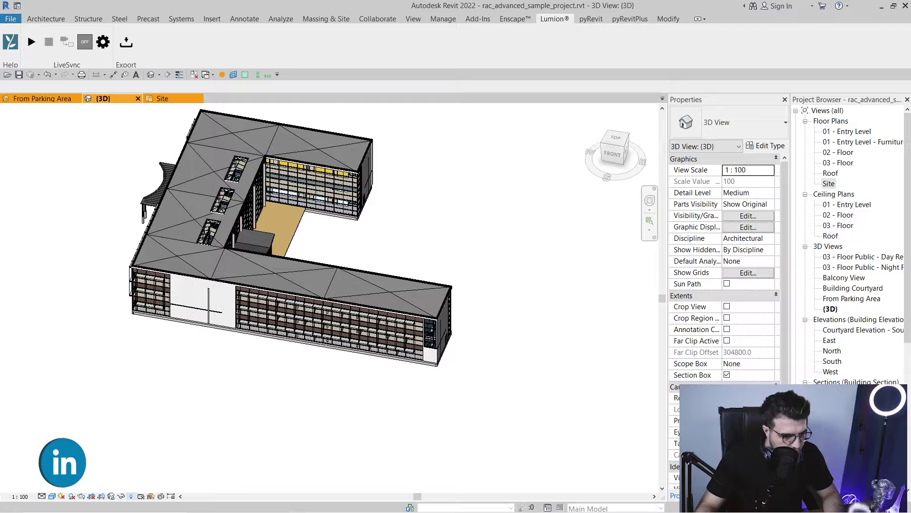
{"action": "left_click", "coordinate": [131, 496]}
{"action": "middle_click_drag", "start_coordinate": [197, 241], "coordinate": [244, 263]}
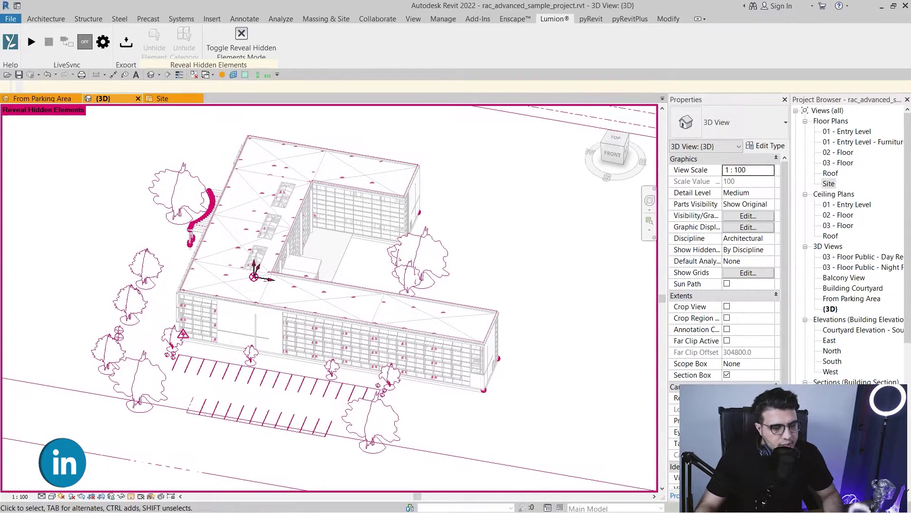
{"action": "scroll", "coordinate": [244, 263], "scroll_direction": "up", "scroll_amount": 5}
{"action": "scroll", "coordinate": [300, 311], "scroll_direction": "down", "scroll_amount": 6}
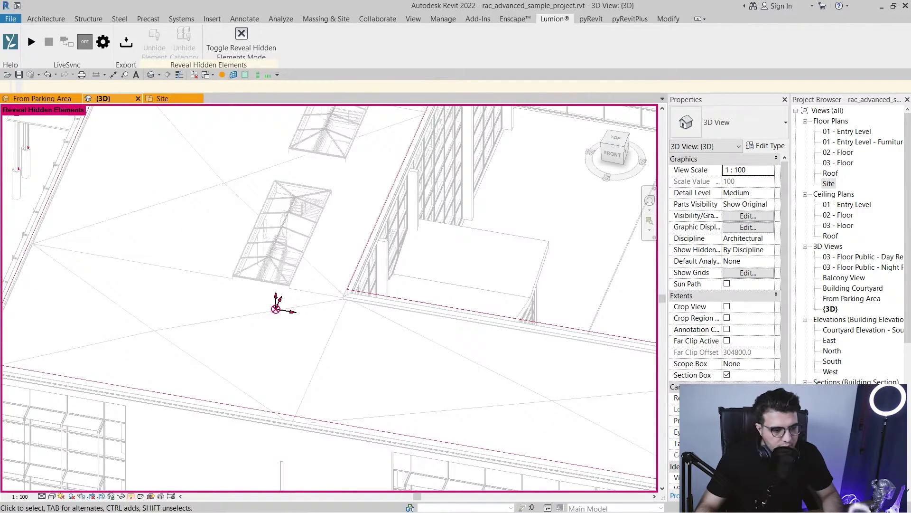
{"action": "middle_click_drag", "start_coordinate": [358, 395], "coordinate": [349, 308]}
{"action": "scroll", "coordinate": [192, 311], "scroll_direction": "up", "scroll_amount": 6}
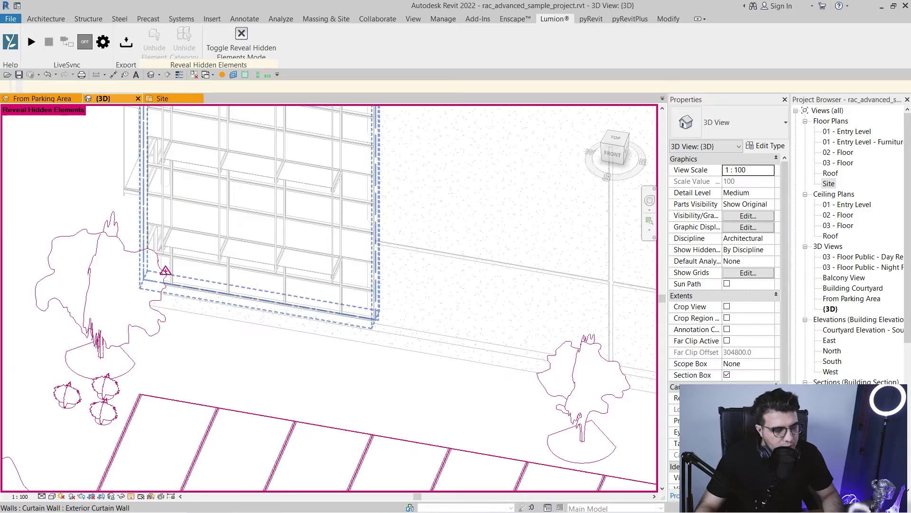
{"action": "scroll", "coordinate": [174, 275], "scroll_direction": "down", "scroll_amount": 3}
{"action": "scroll", "coordinate": [204, 371], "scroll_direction": "down", "scroll_amount": 5}
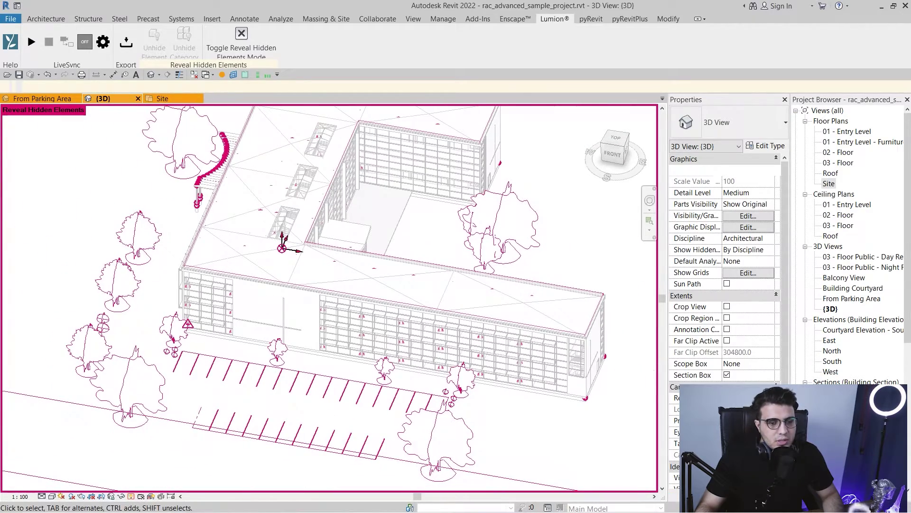
Examine the hidden trees, parking lines and point markers around the building, and turn off the display of hidden elements
{"action": "scroll", "coordinate": [276, 292], "scroll_direction": "up", "scroll_amount": 2}
{"action": "middle_click_drag", "start_coordinate": [161, 251], "coordinate": [213, 241]}
{"action": "scroll", "coordinate": [208, 307], "scroll_direction": "up", "scroll_amount": 4}
{"action": "scroll", "coordinate": [208, 375], "scroll_direction": "down", "scroll_amount": 3}
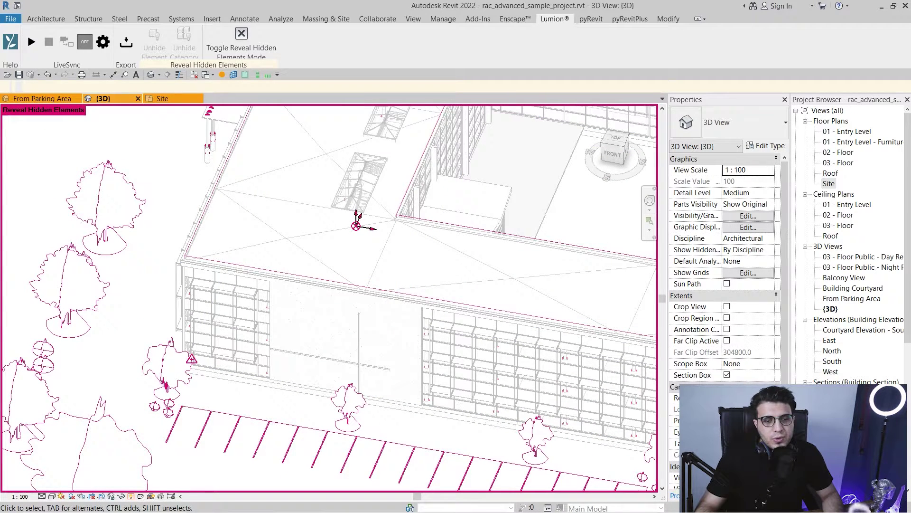
{"action": "scroll", "coordinate": [339, 409], "scroll_direction": "down", "scroll_amount": 2}
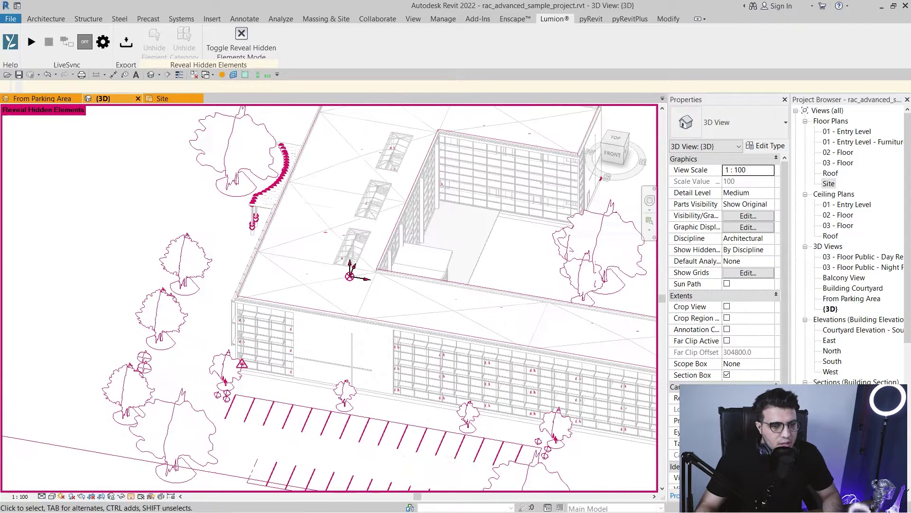
{"action": "middle_click_drag", "start_coordinate": [339, 408], "coordinate": [376, 313]}
{"action": "scroll", "coordinate": [306, 337], "scroll_direction": "down", "scroll_amount": 3}
{"action": "middle_click_drag", "start_coordinate": [309, 332], "coordinate": [246, 379]}
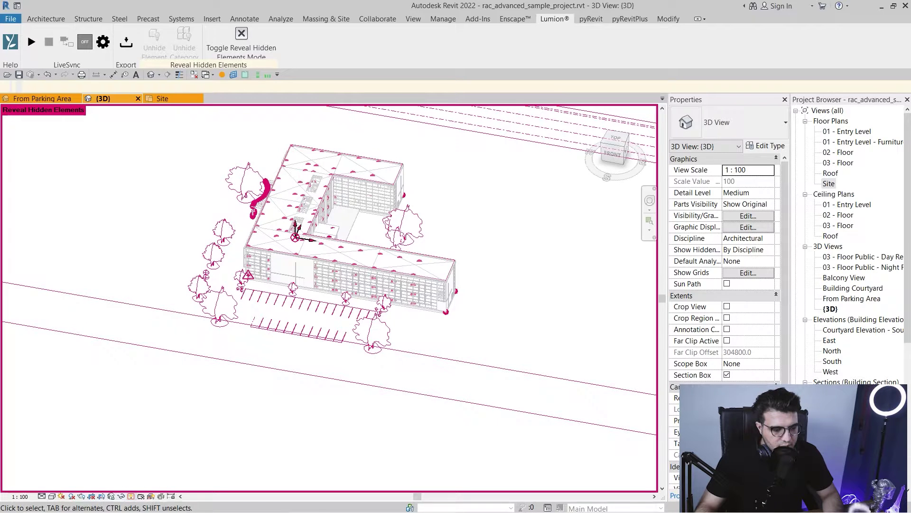
{"action": "left_click", "coordinate": [131, 496]}
{"action": "scroll", "coordinate": [319, 333], "scroll_direction": "down", "scroll_amount": 1}
{"action": "middle_click_drag", "start_coordinate": [319, 333], "coordinate": [234, 319]}
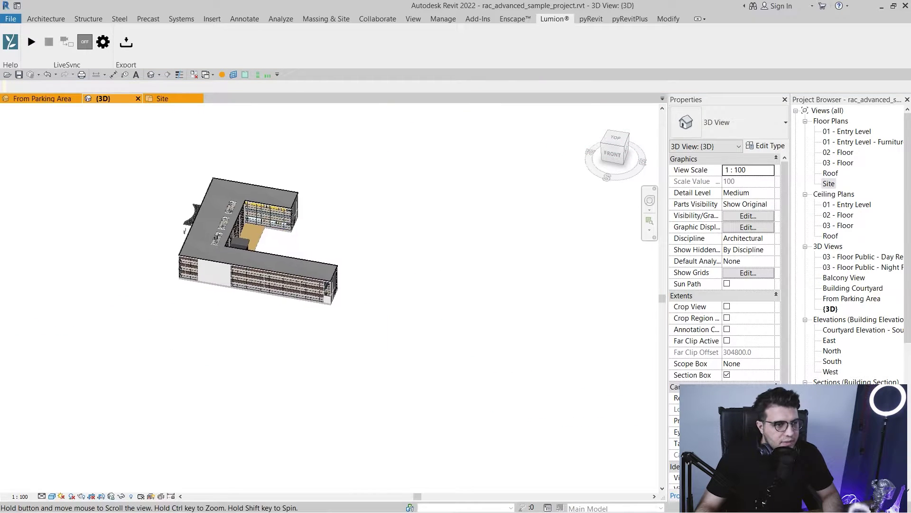
Export the 3D view to Lumion with Survey Point (true north) as the insertion point
{"action": "scroll", "coordinate": [237, 319], "scroll_direction": "up", "scroll_amount": 3}
{"action": "left_click", "coordinate": [126, 42]}
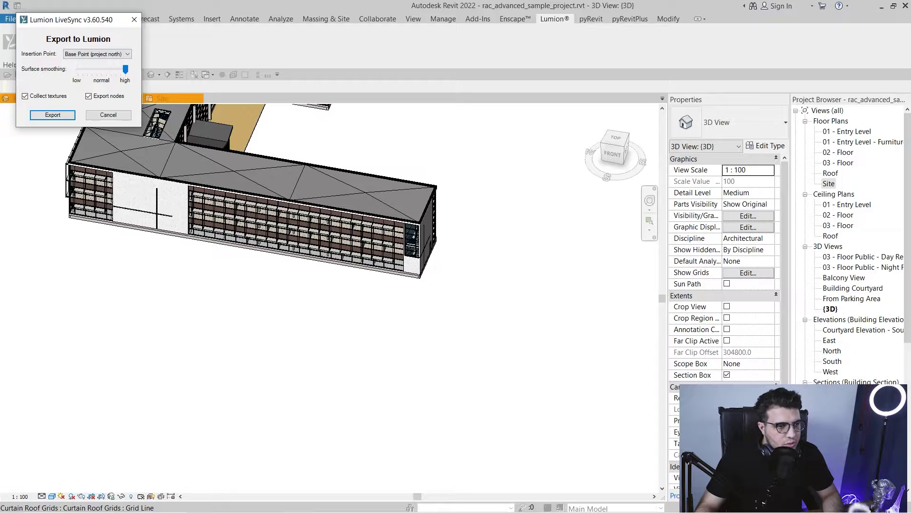
{"action": "left_click_drag", "start_coordinate": [79, 21], "coordinate": [224, 174]}
{"action": "left_click", "coordinate": [247, 206]}
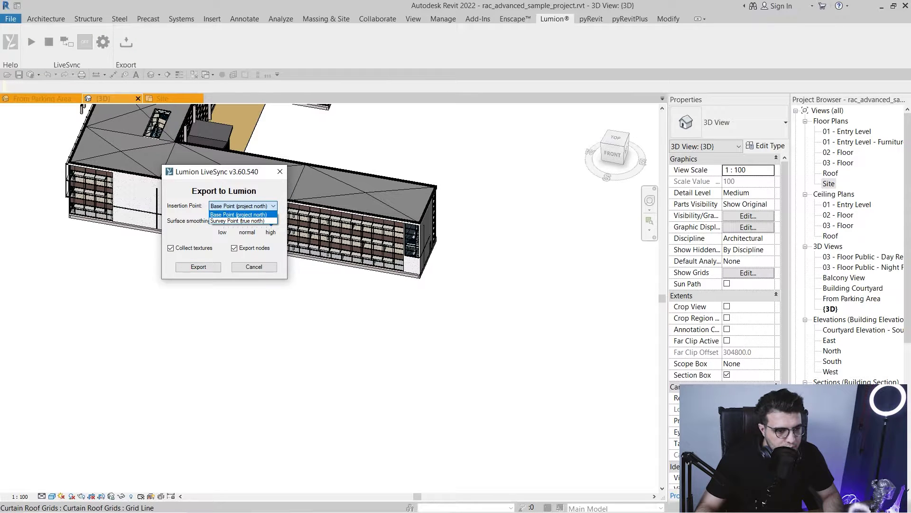
{"action": "left_click", "coordinate": [237, 221]}
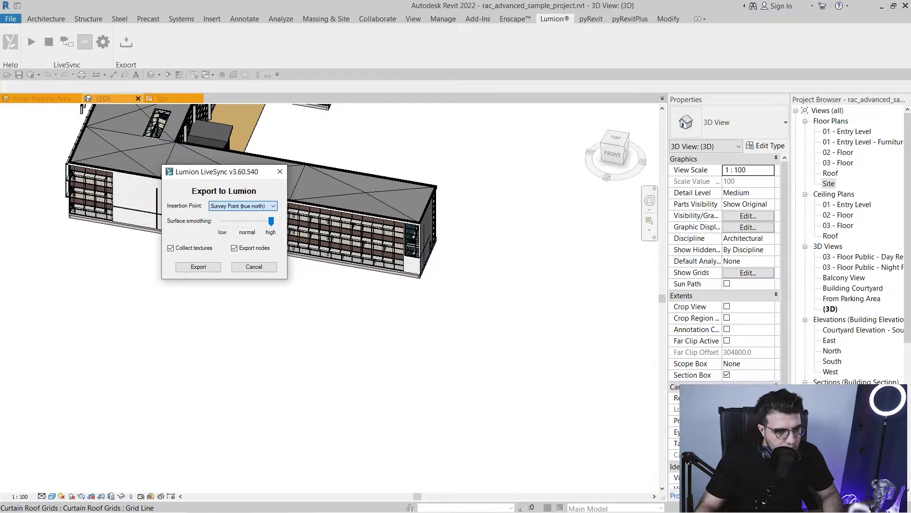
{"action": "left_click", "coordinate": [199, 266]}
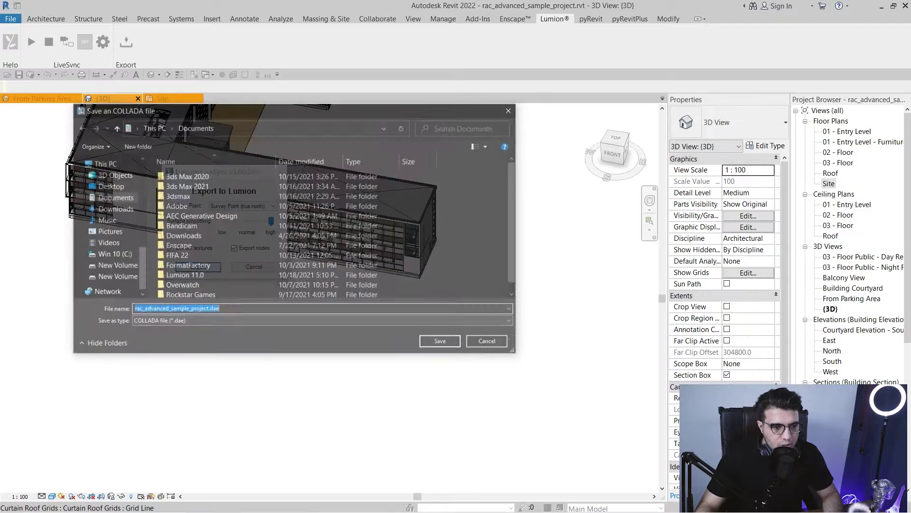
Create a Desktop folder named "lunuin export" and save the COLLADA file rac_advanced_sample_project.dae in it
{"action": "left_click", "coordinate": [109, 185]}
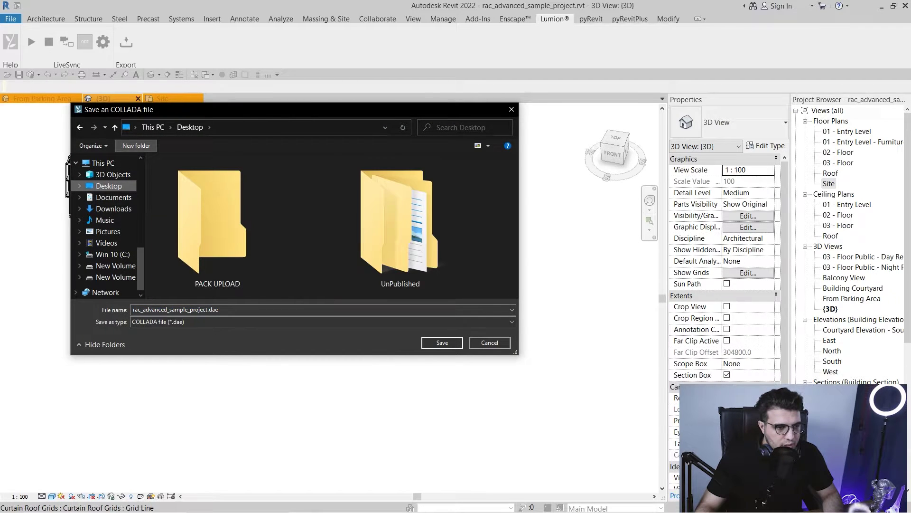
{"action": "left_click", "coordinate": [137, 146]}
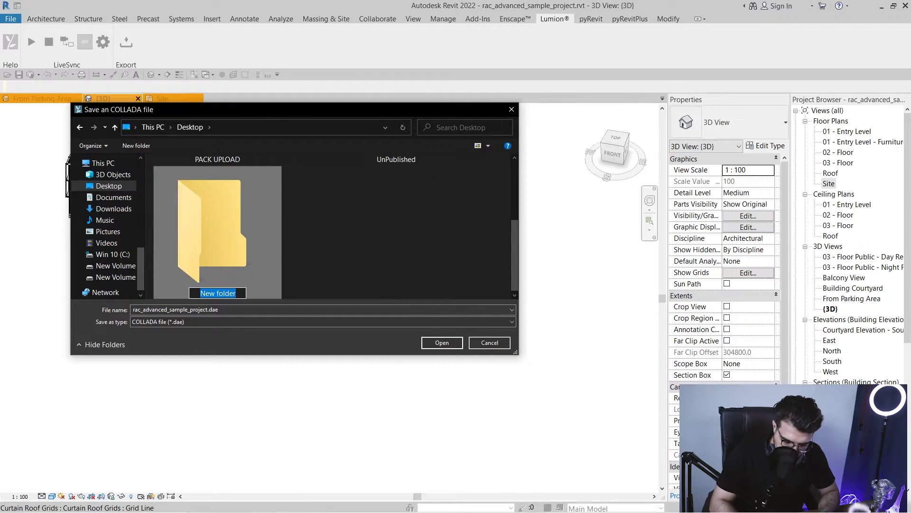
{"action": "type", "text": "lun"}
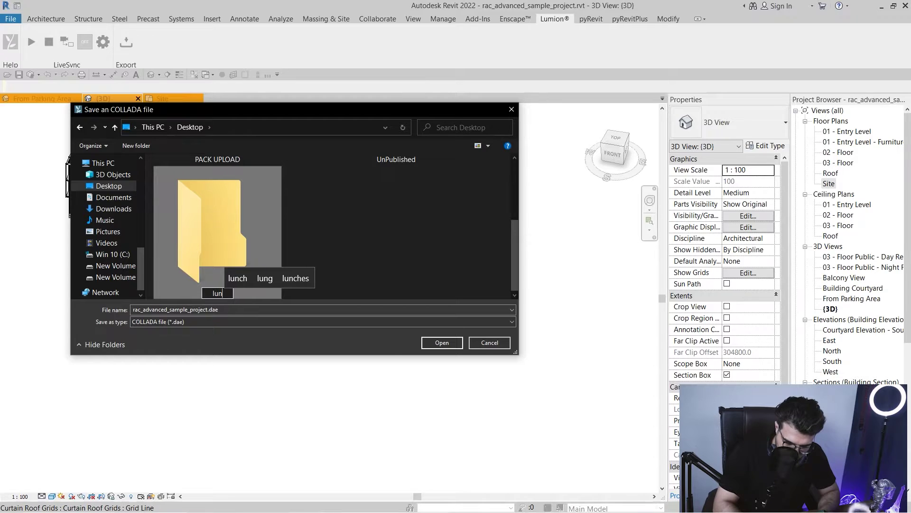
{"action": "type", "text": "uin export"}
{"action": "key", "text": "Return"}
{"action": "key", "text": "Return"}
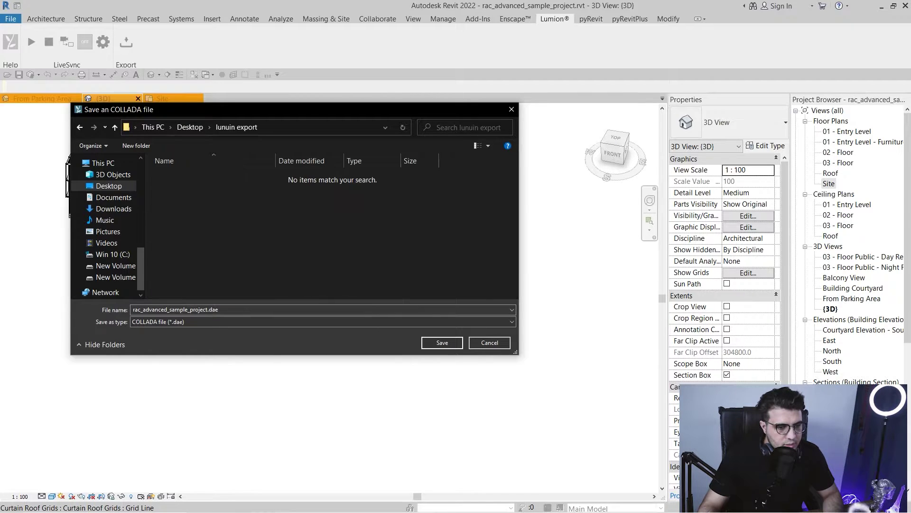
{"action": "key", "text": "Return"}
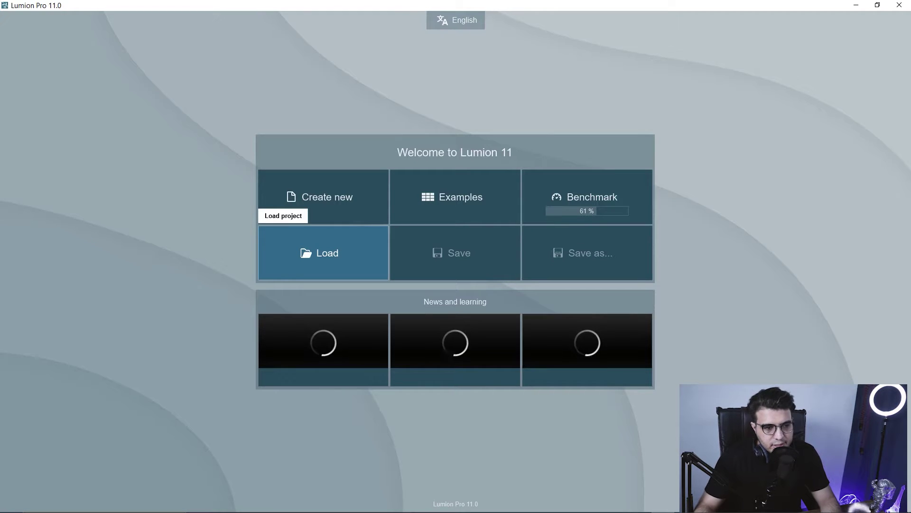
Switch to Lumion and create a new project with the forest environment
{"action": "left_click", "coordinate": [323, 197]}
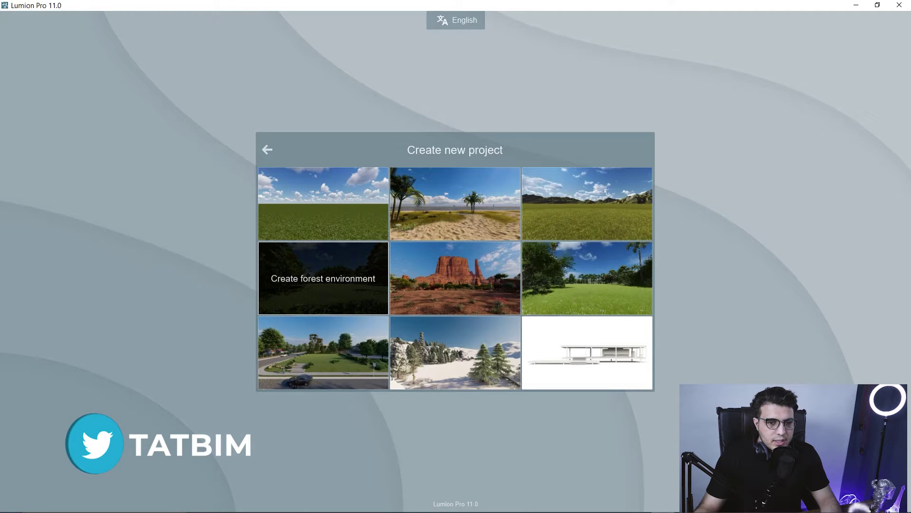
{"action": "left_click", "coordinate": [323, 278]}
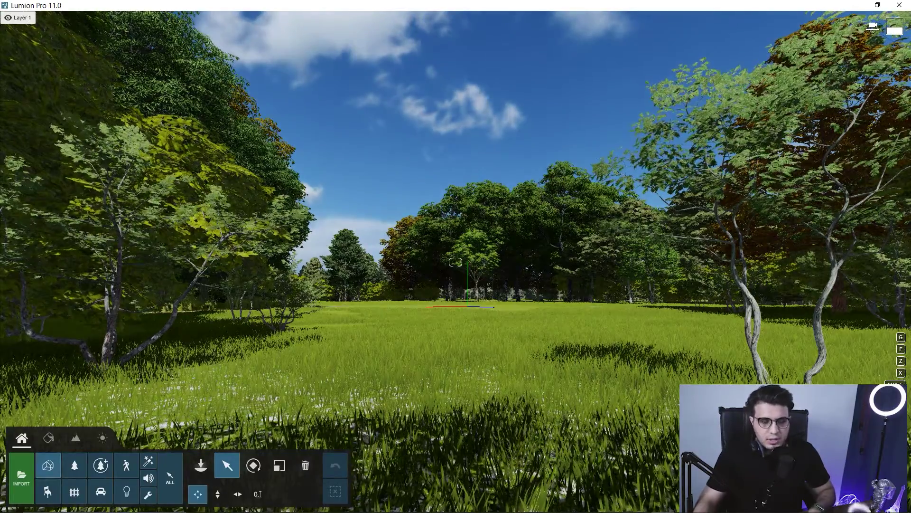
{"action": "mouse_move", "coordinate": [456, 262]}
{"action": "right_mouse_down"}
{"action": "mouse_move", "coordinate": [410, 316]}
{"action": "mouse_move", "coordinate": [478, 254]}
{"action": "mouse_move", "coordinate": [518, 254]}
{"action": "mouse_move", "coordinate": [520, 271]}
{"action": "mouse_move", "coordinate": [461, 272]}
{"action": "right_mouse_up"}
{"action": "key", "text": "q"}
{"action": "key", "text": "w"}
{"action": "key", "text": "w"}
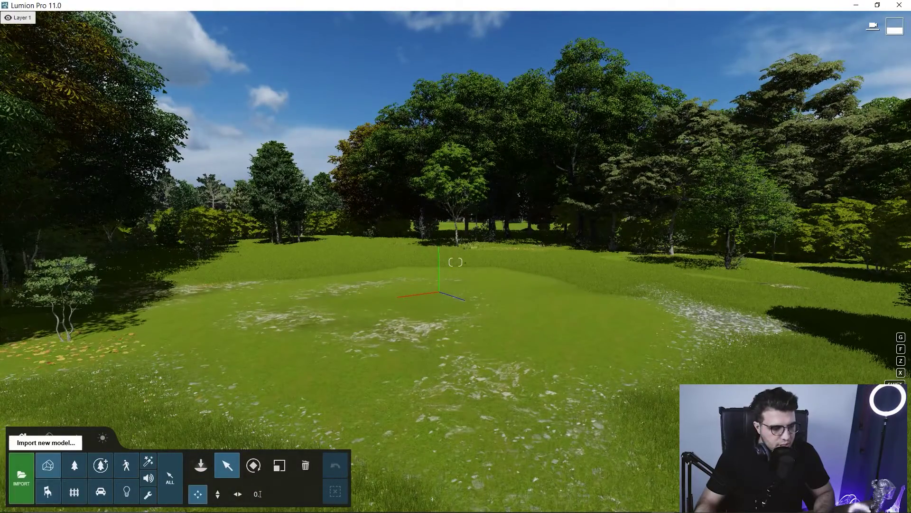
{"action": "left_click", "coordinate": [22, 476]}
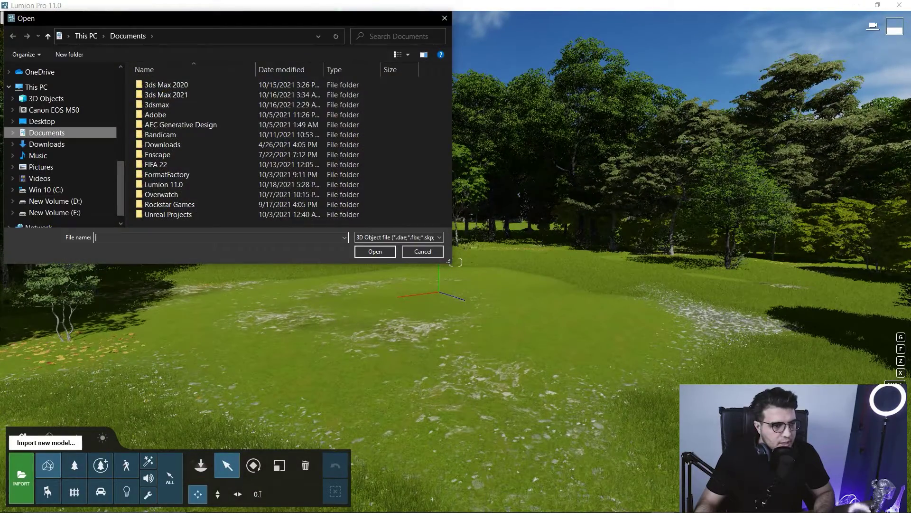
{"action": "left_click", "coordinate": [42, 121]}
{"action": "double_click", "coordinate": [198, 132]}
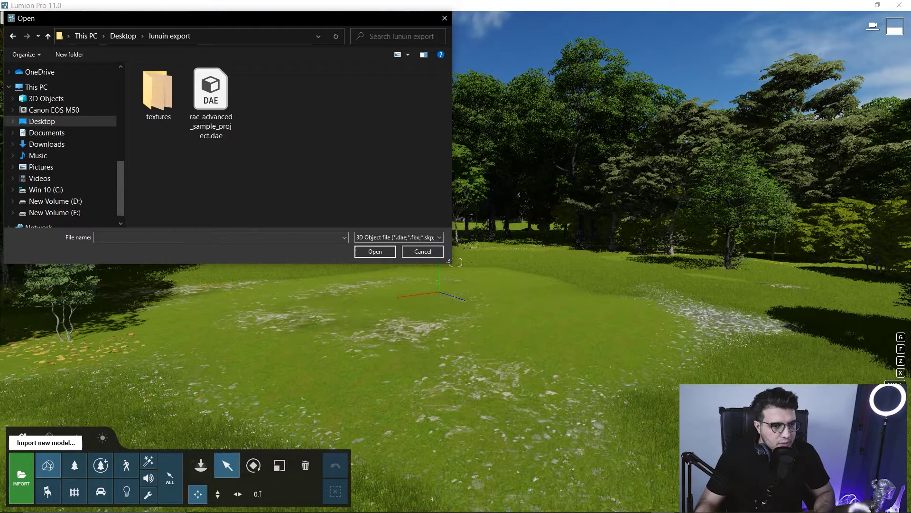
{"action": "left_click", "coordinate": [211, 102]}
{"action": "key", "text": "Return"}
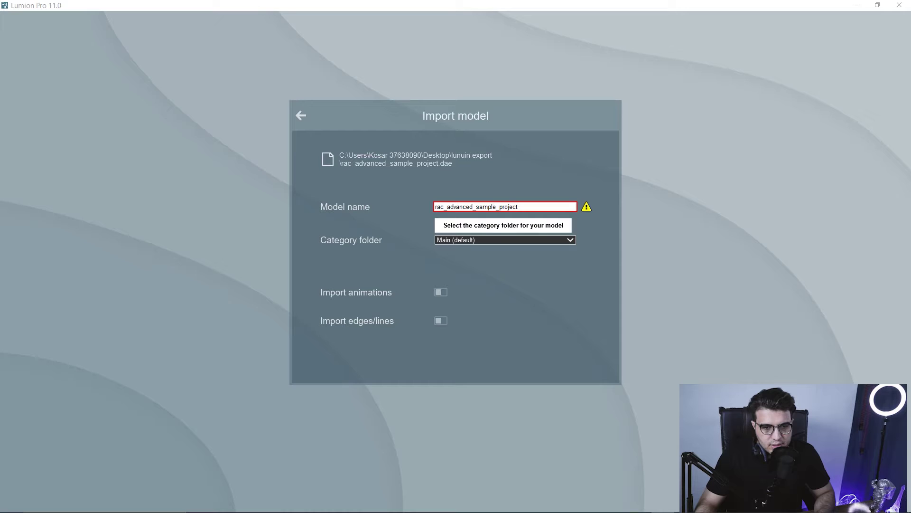
{"action": "mouse_move", "coordinate": [586, 207]}
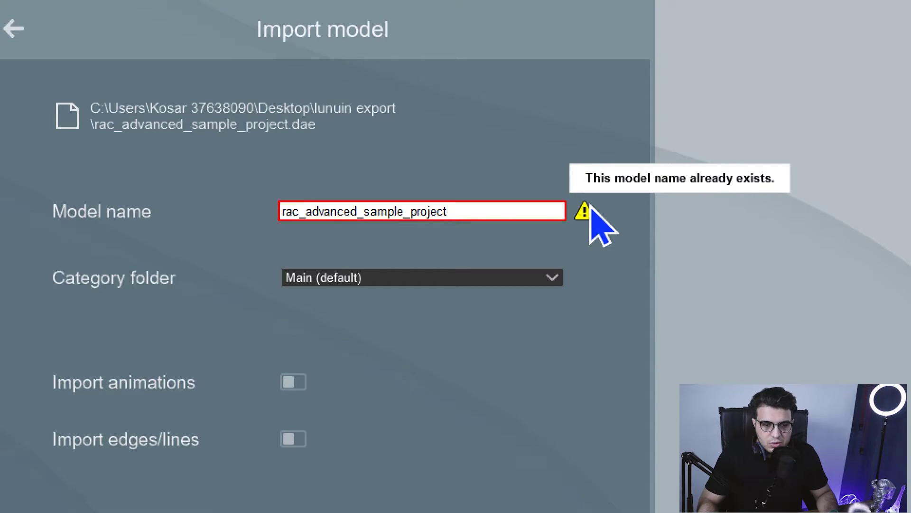
{"action": "key", "text": "Escape"}
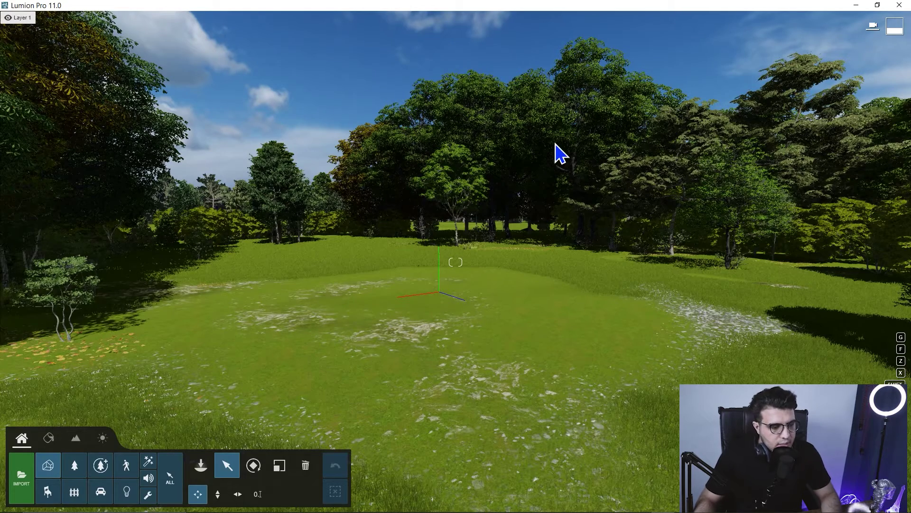
Delete the existing rac advanced sample project model from the Main category of the imported models library
{"action": "left_click", "coordinate": [207, 467]}
{"action": "mouse_move", "coordinate": [28, 154]}
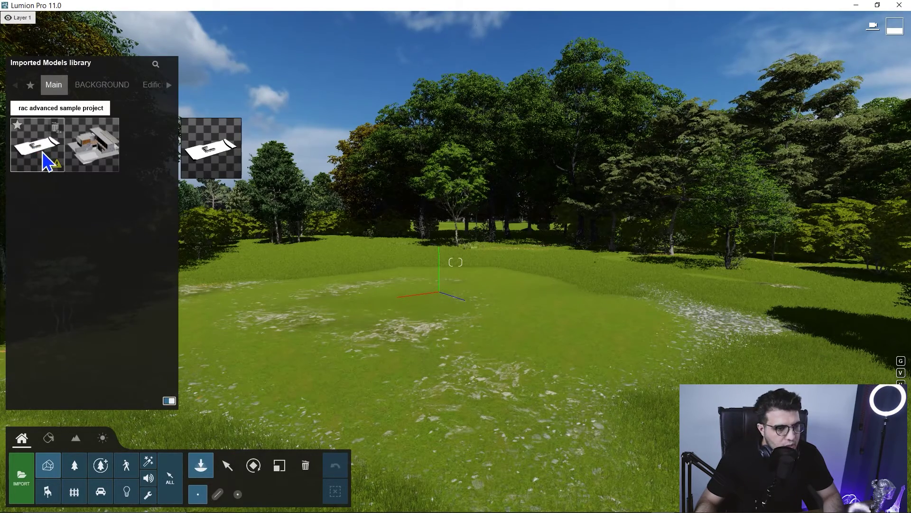
{"action": "double_click", "coordinate": [55, 127]}
Import rac_advanced_sample_project.dae from the "lunuin export" folder into the Main (default) category under its own file name
{"action": "left_click", "coordinate": [18, 494]}
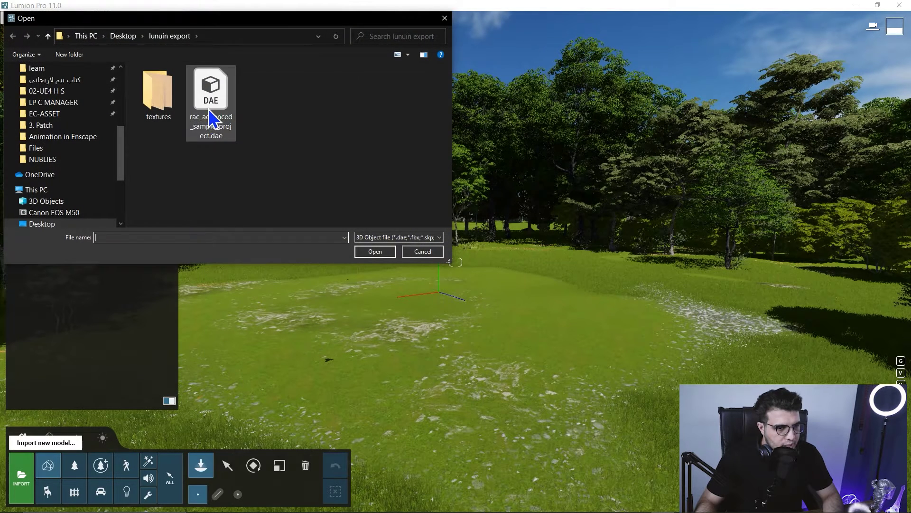
{"action": "key", "text": "Return"}
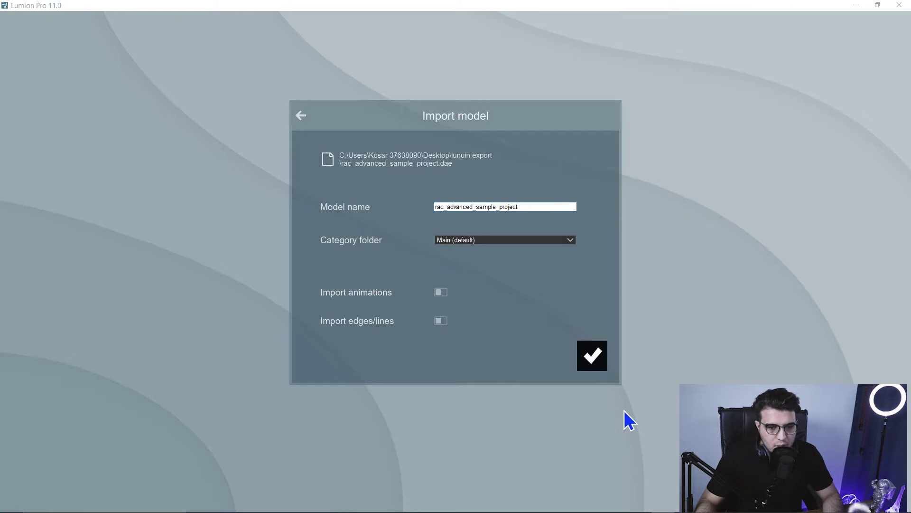
{"action": "left_click", "coordinate": [592, 364]}
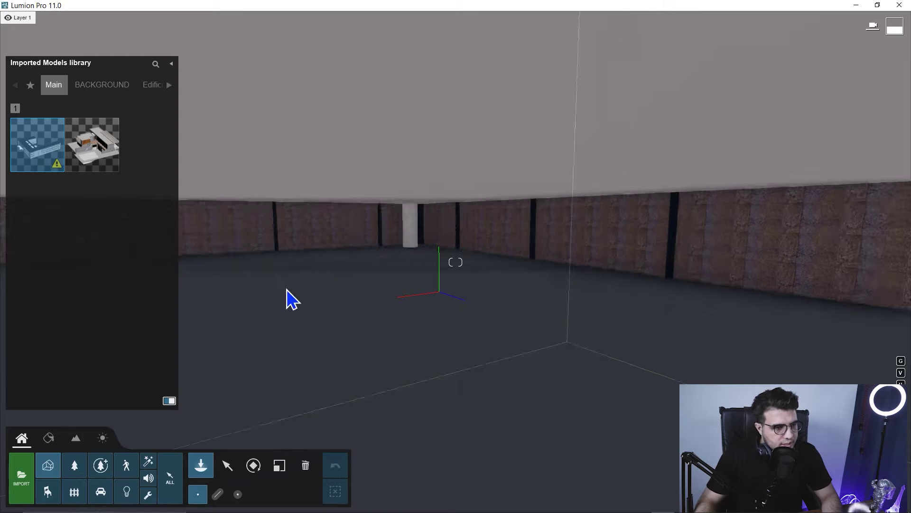
Place the imported building on the grass of the forest scene and activate object selection
{"action": "right_click_drag", "start_coordinate": [287, 290], "coordinate": [469, 296]}
{"action": "key", "text": "w"}
{"action": "key", "text": "s"}
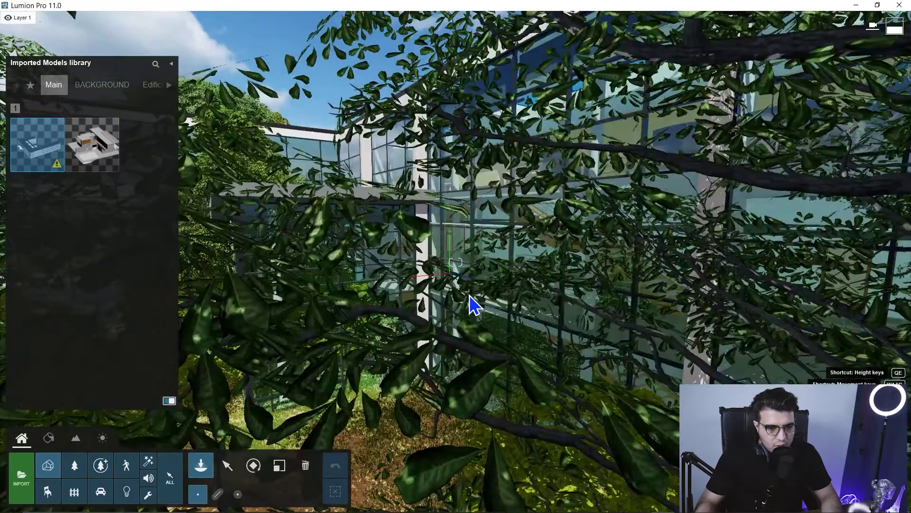
{"action": "key", "text": "s"}
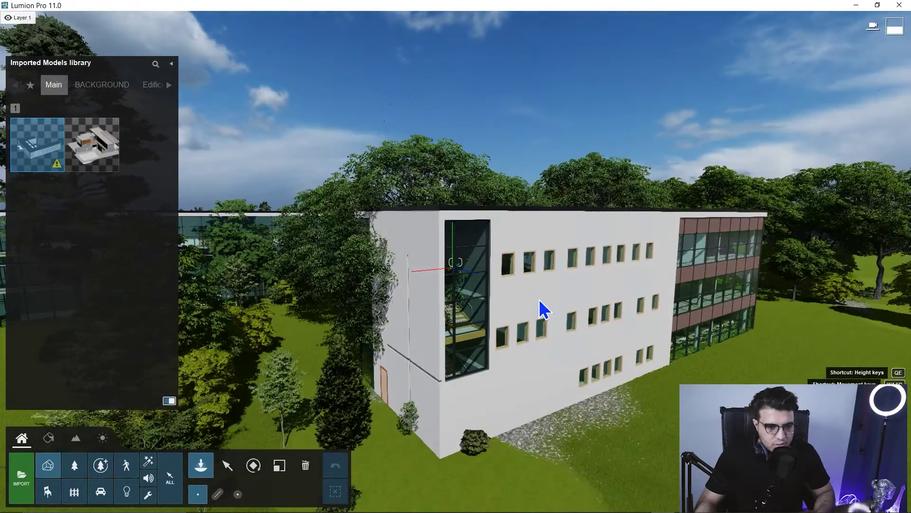
{"action": "right_click_drag", "start_coordinate": [541, 303], "coordinate": [674, 349]}
{"action": "right_click_drag", "start_coordinate": [517, 346], "coordinate": [590, 312]}
{"action": "left_click", "coordinate": [606, 288]}
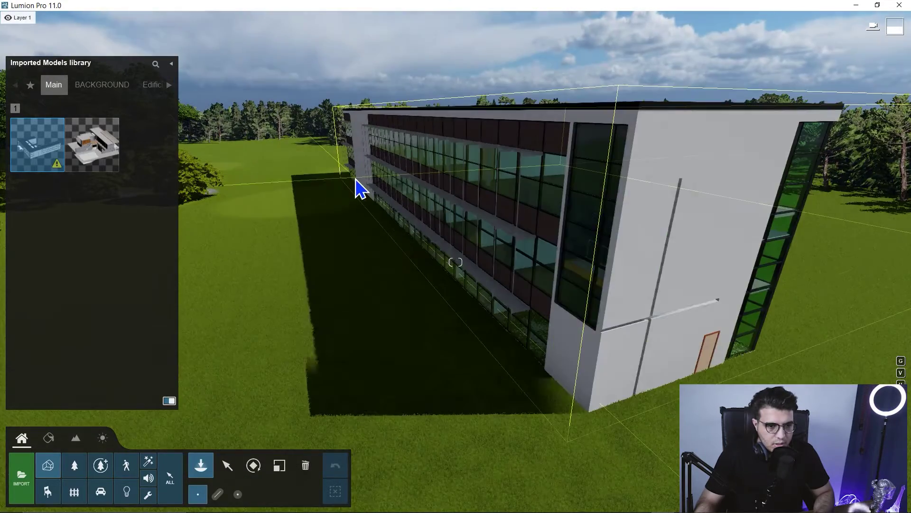
{"action": "left_click_drag", "start_coordinate": [356, 179], "coordinate": [354, 182]}
{"action": "left_click", "coordinate": [221, 467]}
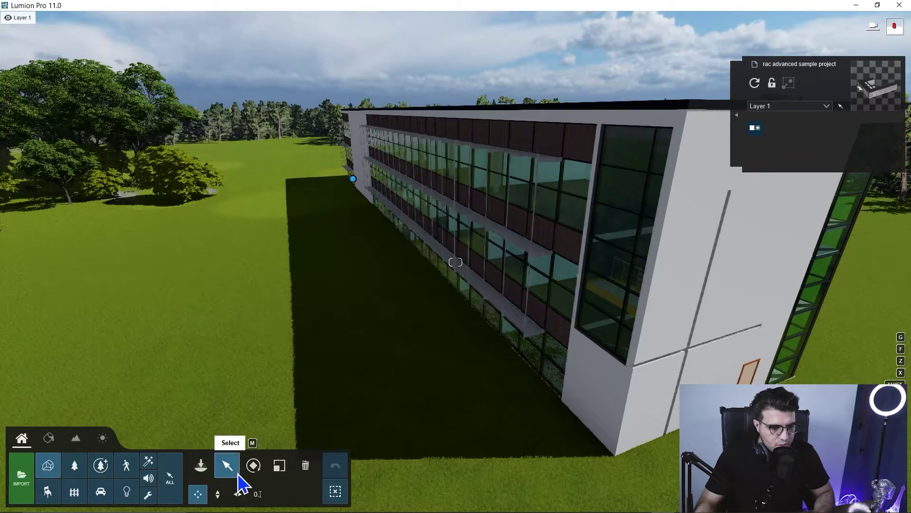
Examine the exterior of the placed building, going around its facades to the glazed courtyard side
{"action": "right_click_drag", "start_coordinate": [380, 361], "coordinate": [416, 303]}
{"action": "key", "text": "w"}
{"action": "key", "text": "w"}
{"action": "key", "text": "w"}
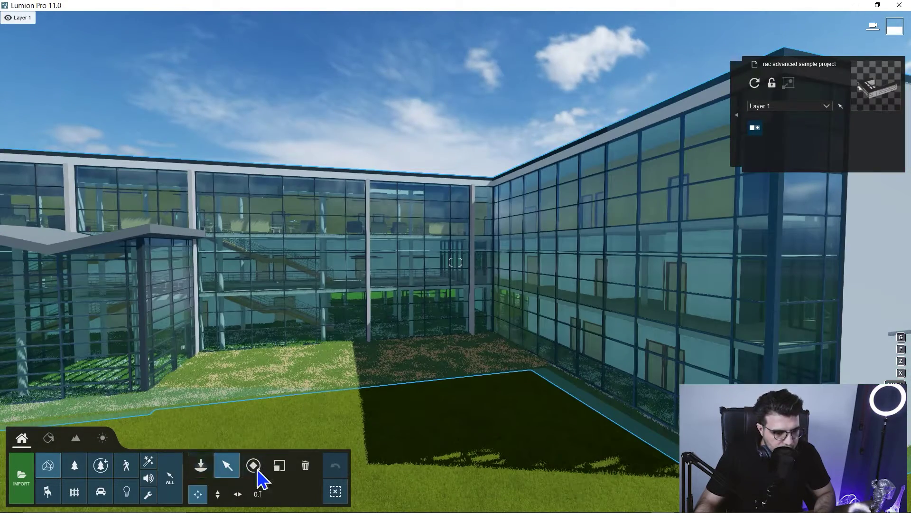
{"action": "key", "text": "s"}
{"action": "right_click_drag", "start_coordinate": [328, 418], "coordinate": [207, 482]}
{"action": "key", "text": "s"}
{"action": "key", "text": "w"}
{"action": "key", "text": "w"}
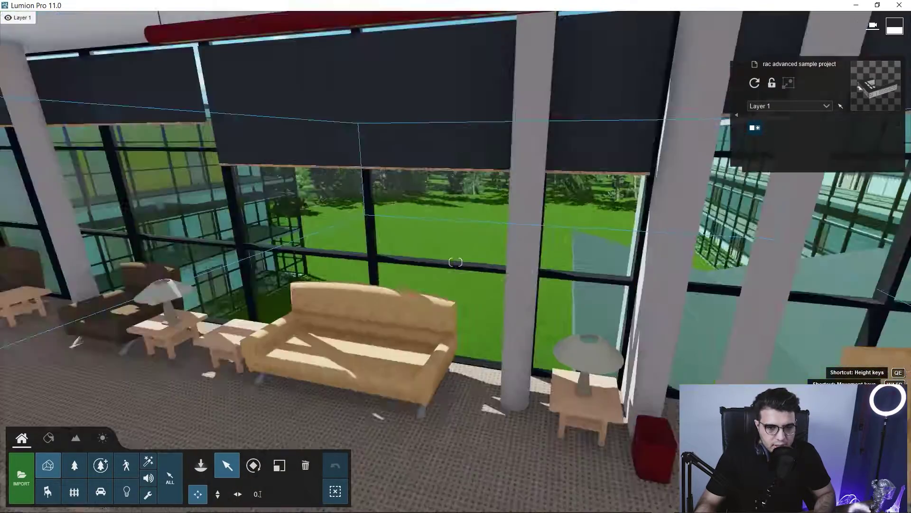
Look around the upper-floor lounge inside the building and frame the carpeted floor in front of the sofa
{"action": "key", "text": "w"}
{"action": "right_click_drag", "start_coordinate": [456, 262], "coordinate": [451, 157]}
{"action": "key", "text": "q"}
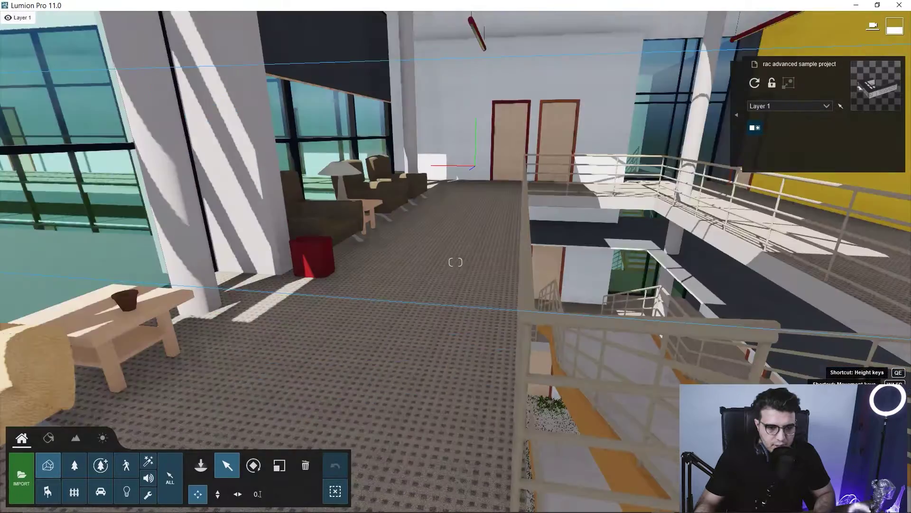
{"action": "right_click_drag", "start_coordinate": [456, 262], "coordinate": [332, 289]}
{"action": "key", "text": "q"}
{"action": "key", "text": "e"}
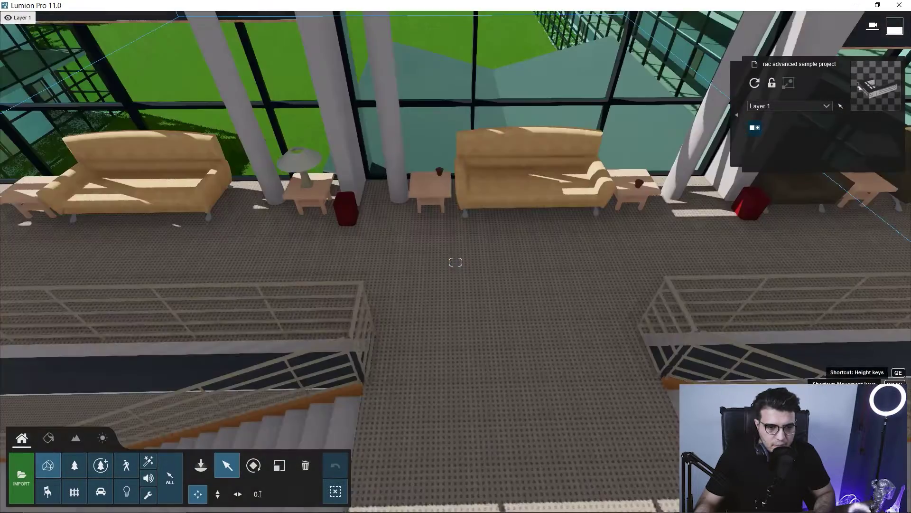
{"action": "key", "text": "w"}
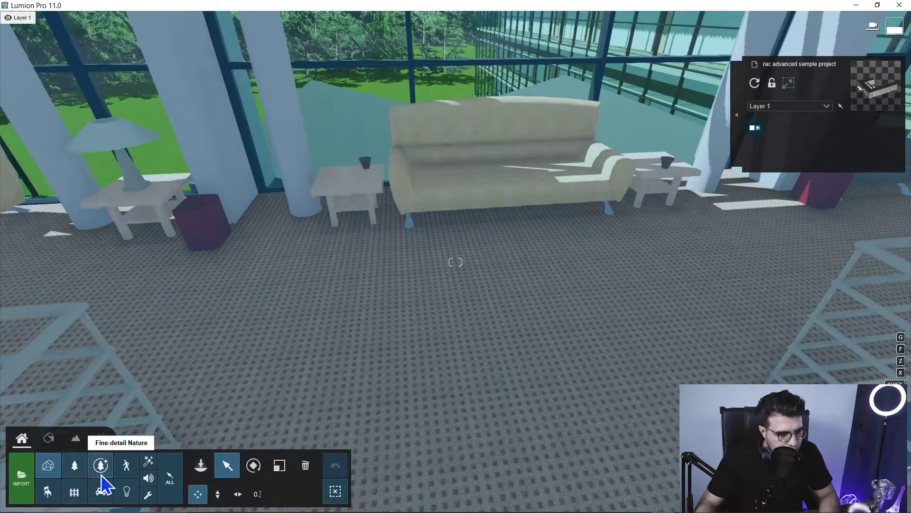
Replace the building's Carpet (1) material with the indoor wood material Wood Floor 029 1024
{"action": "left_click", "coordinate": [54, 436]}
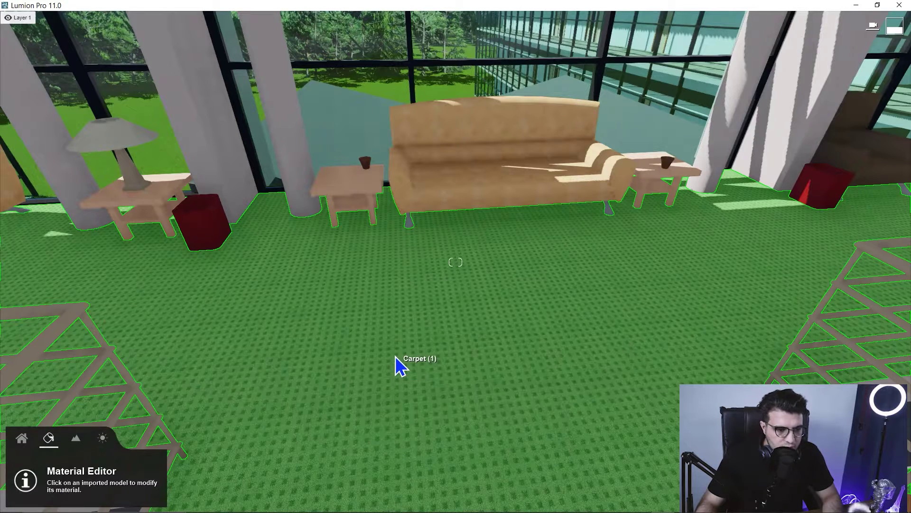
{"action": "left_click", "coordinate": [395, 363]}
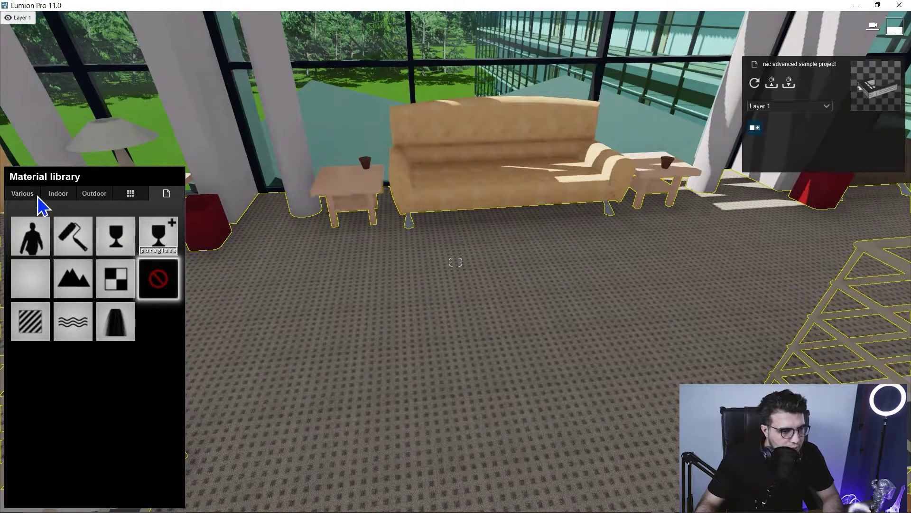
{"action": "left_click", "coordinate": [38, 195]}
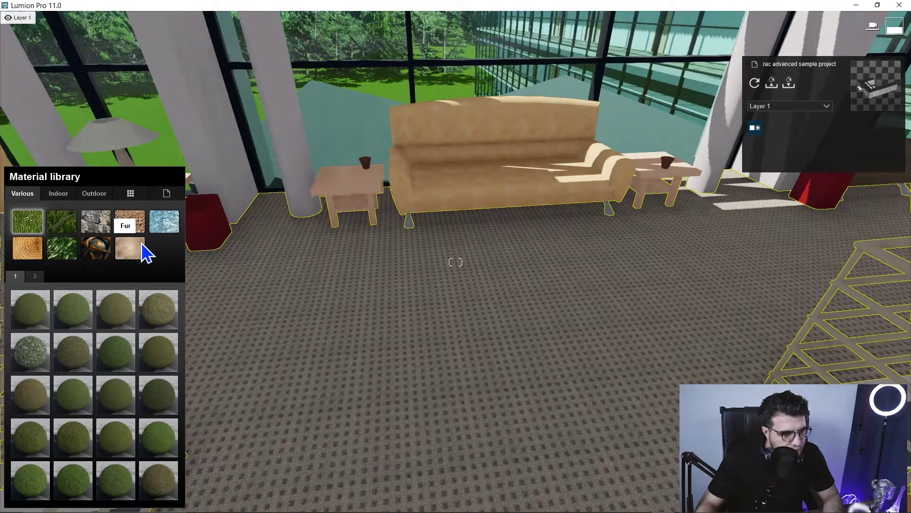
{"action": "left_click", "coordinate": [61, 194]}
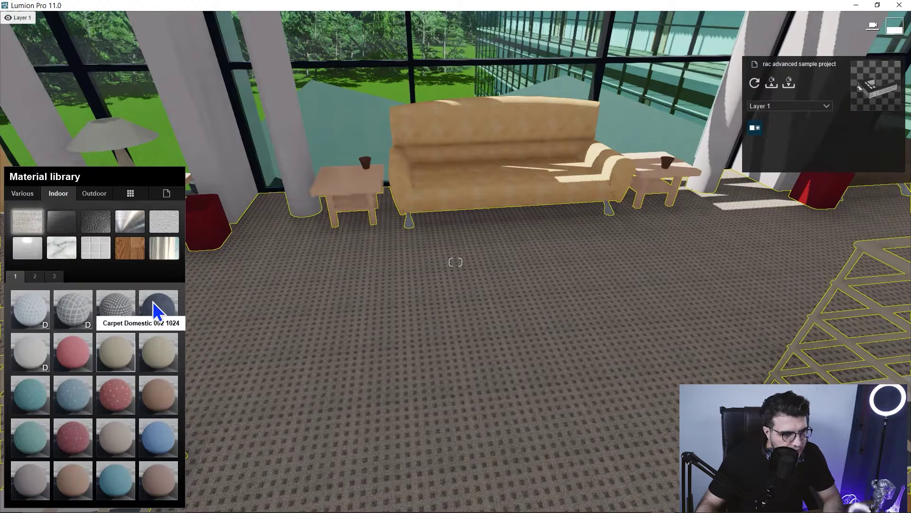
{"action": "left_click", "coordinate": [132, 256]}
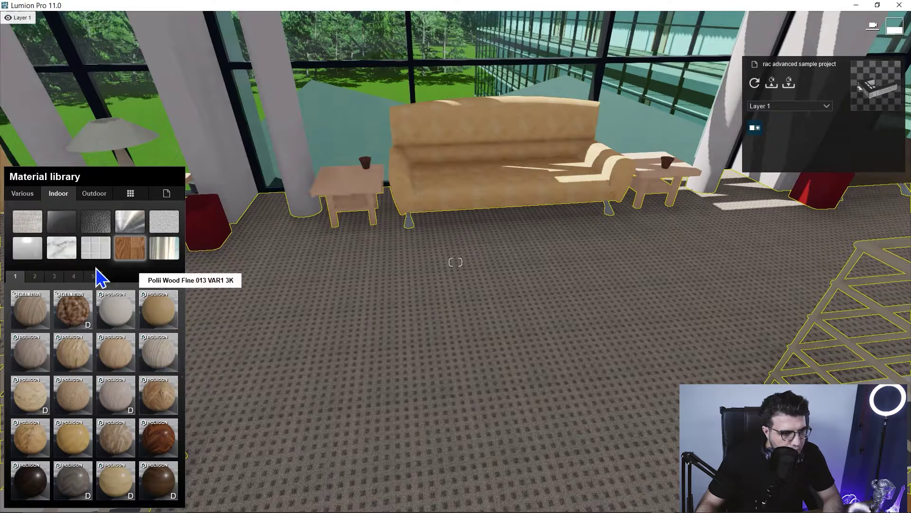
{"action": "left_click", "coordinate": [72, 276]}
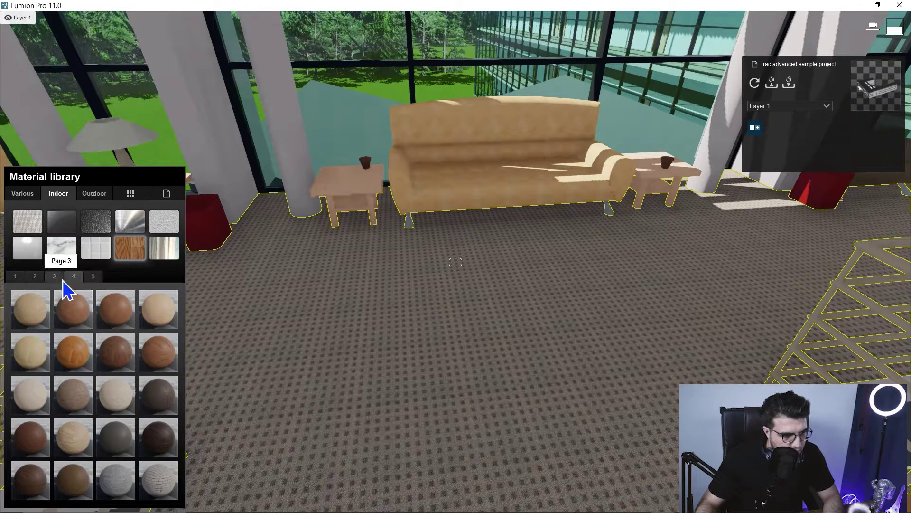
{"action": "left_click", "coordinate": [71, 319]}
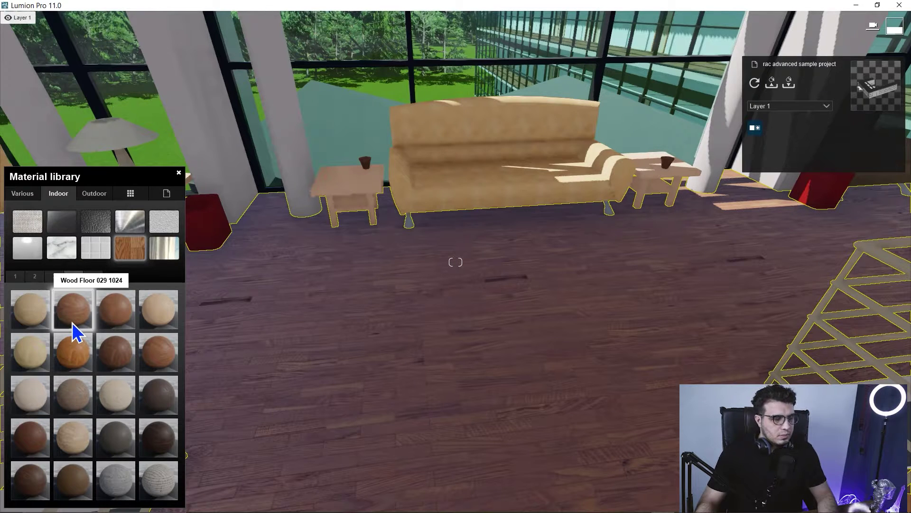
Try a light plank, a dark herringbone and Wood Floor 036 1024 on the lounge floor, then apply the grey-brown plank wood
{"action": "left_click", "coordinate": [42, 321]}
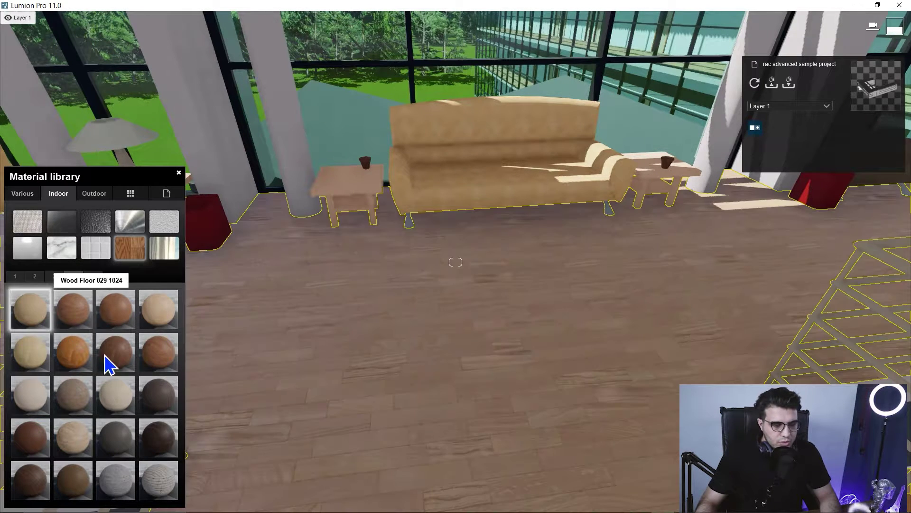
{"action": "left_click", "coordinate": [117, 360]}
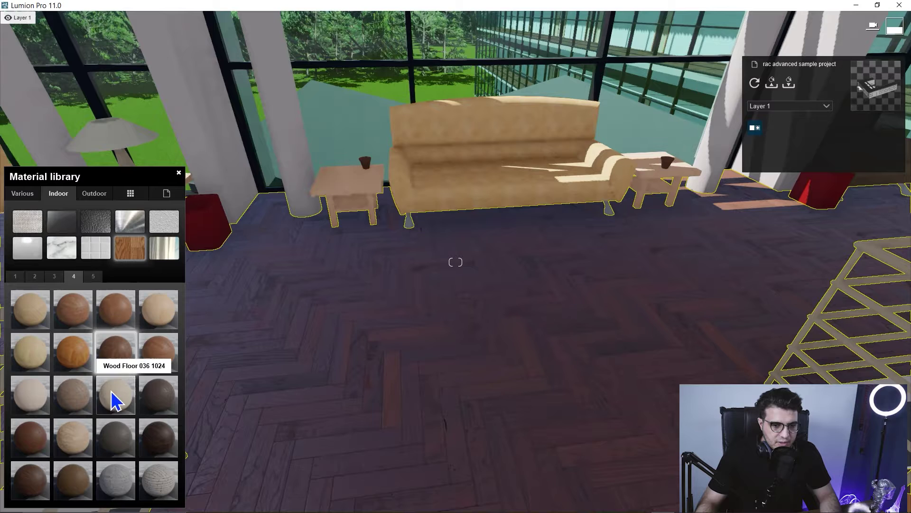
{"action": "left_click", "coordinate": [114, 401]}
{"action": "left_click", "coordinate": [89, 409]}
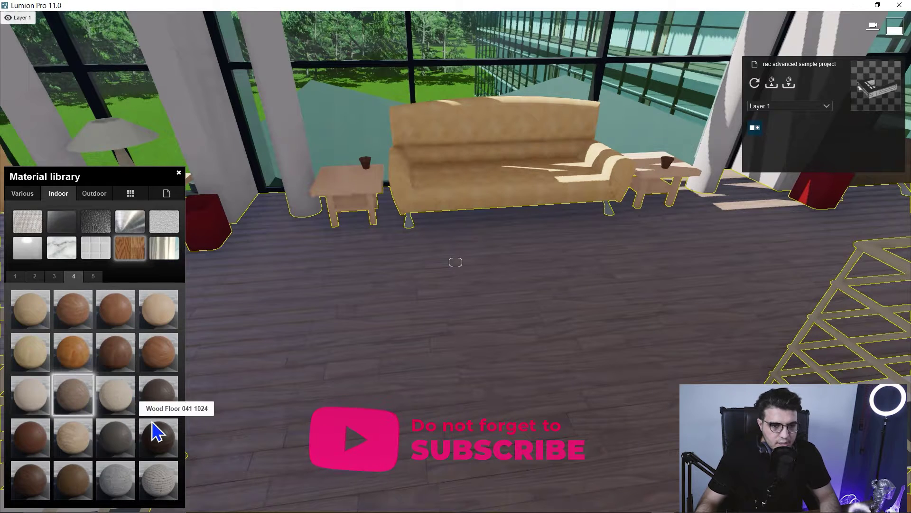